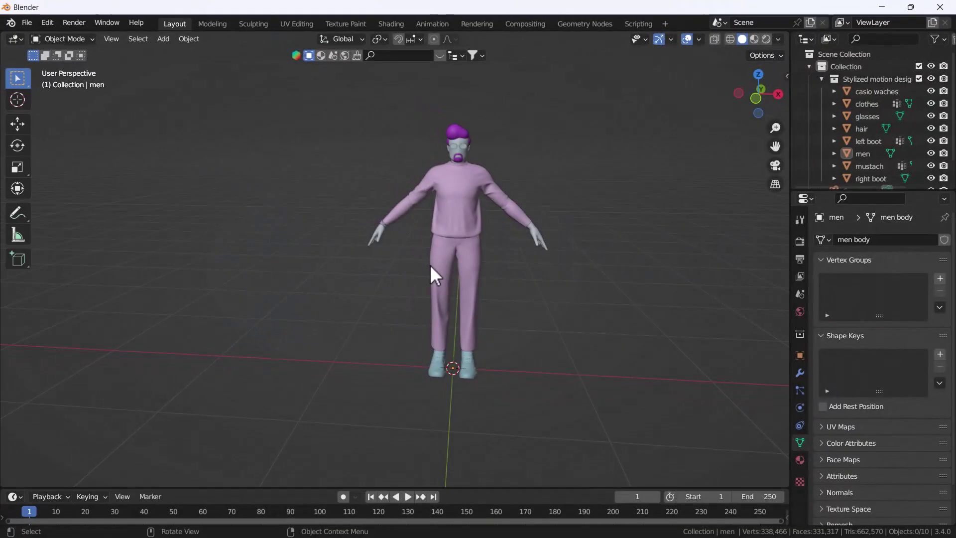
Switch the viewport to a front orthographic view of the character.
middle_drag(480, 208, 461, 217)
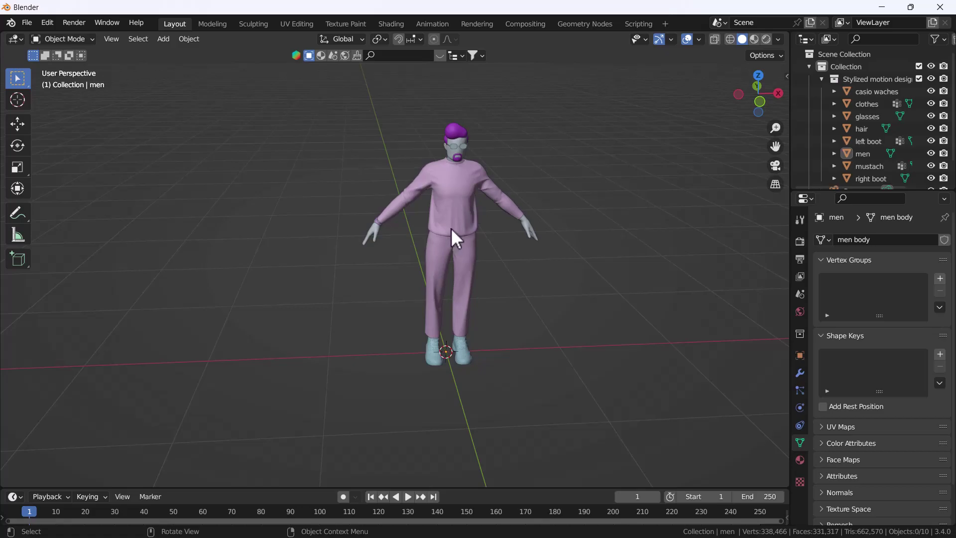
scroll(449, 215, up, 2)
key(grave)
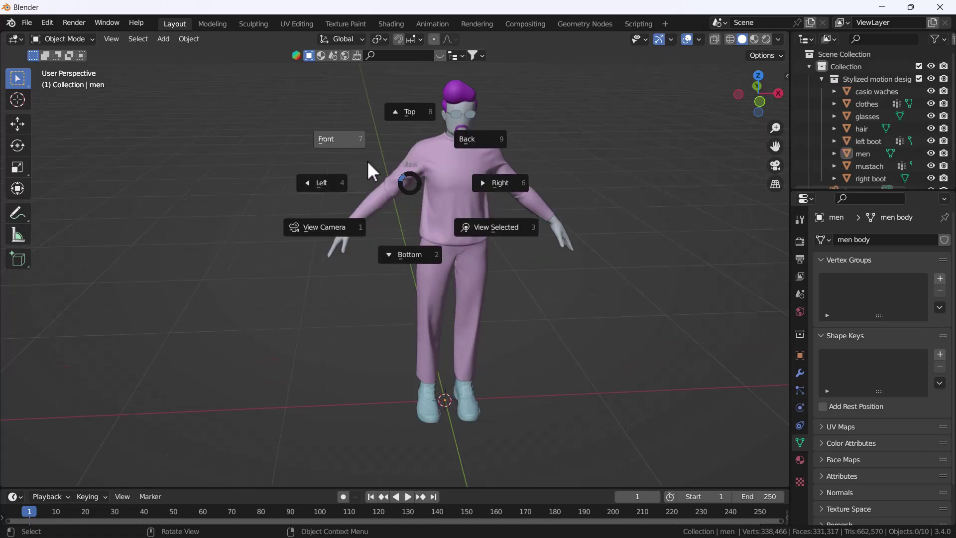
click(355, 141)
scroll(350, 195, up, 3)
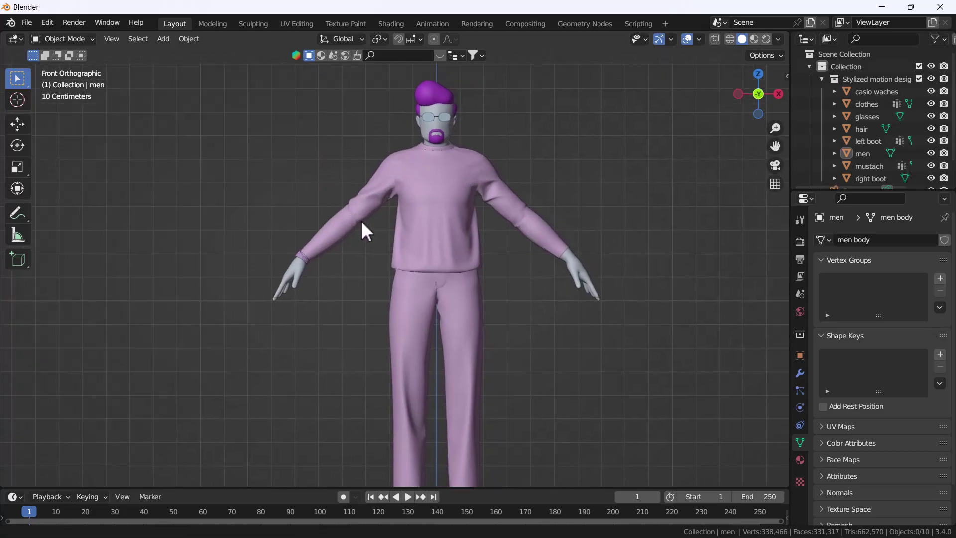
key(shift+a)
Start the Screencast Keys display from the sidebar's Misc tab and recentre the character.
key(n)
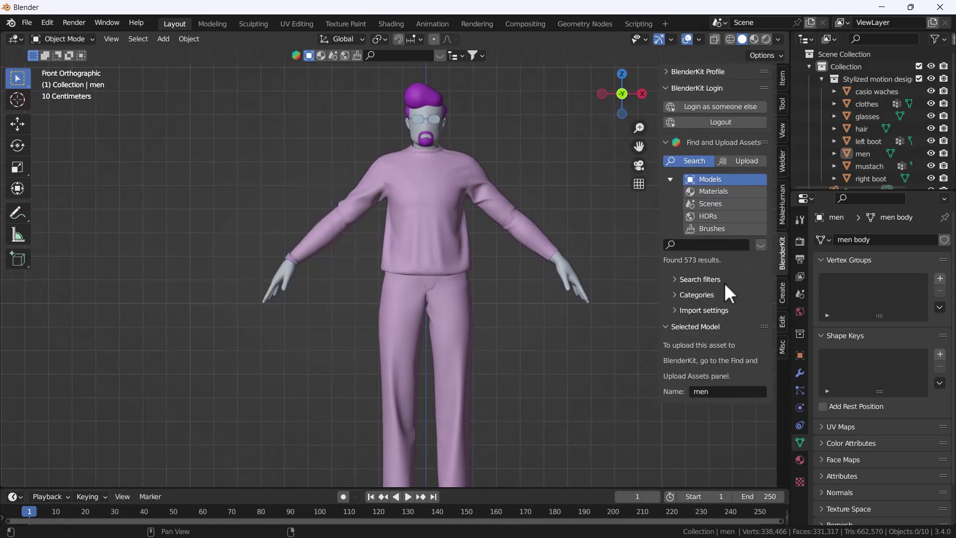
click(781, 345)
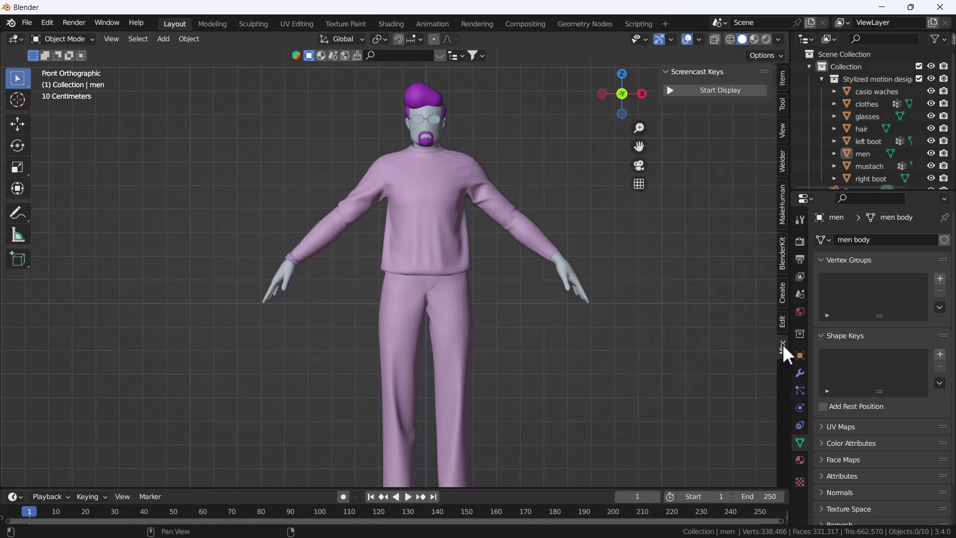
click(731, 93)
key(n)
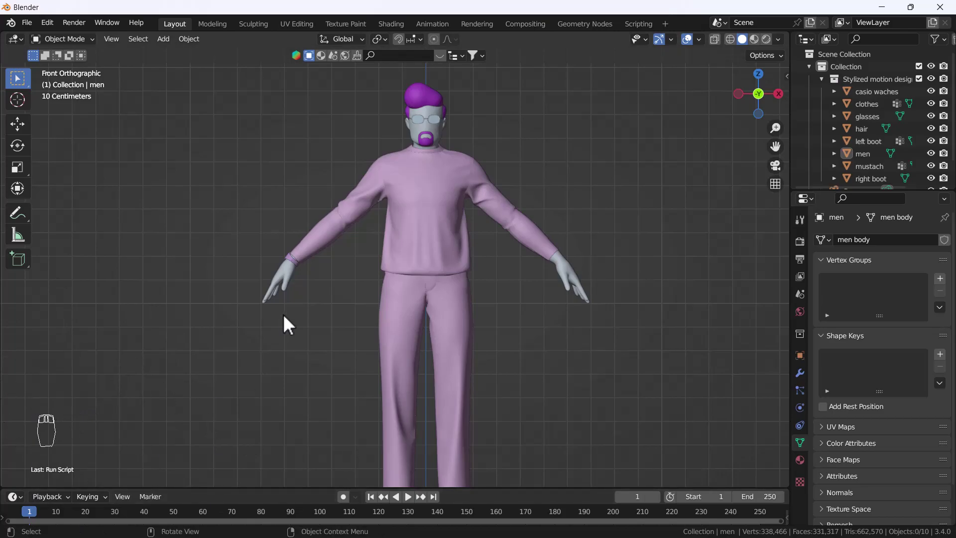
scroll(441, 264, down, 1)
shift+middle_drag(437, 258, 464, 262)
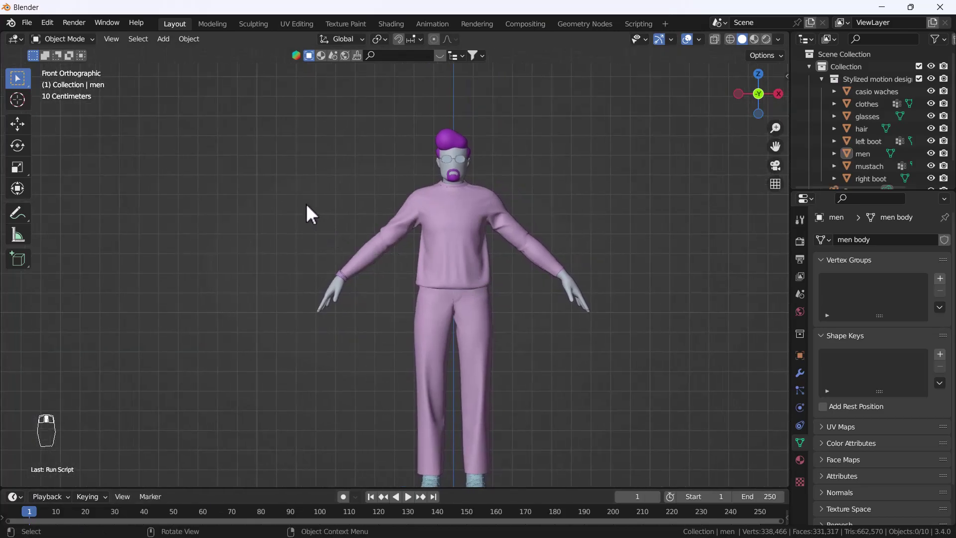
Add a single-bone armature to the scene.
key(shift+a)
mouse_move(231, 187)
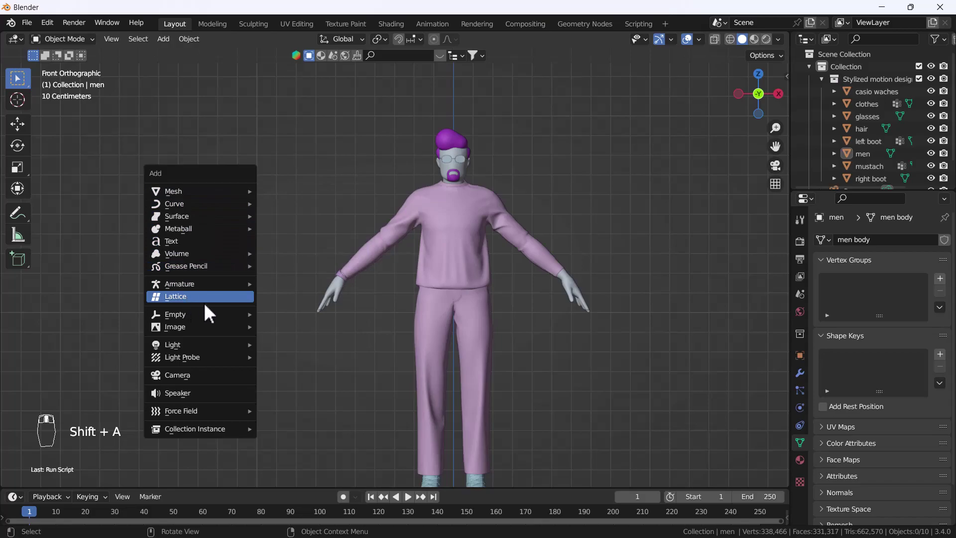
mouse_move(182, 288)
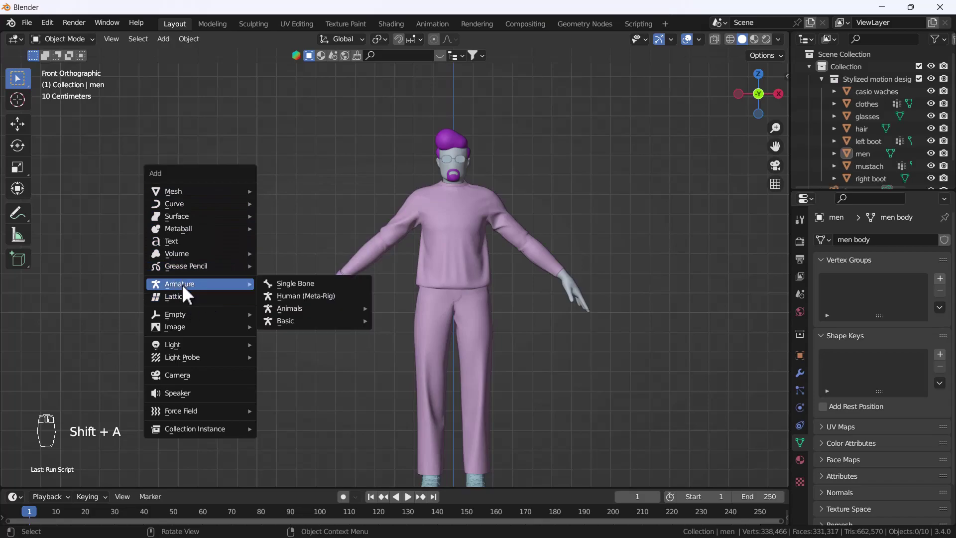
click(312, 283)
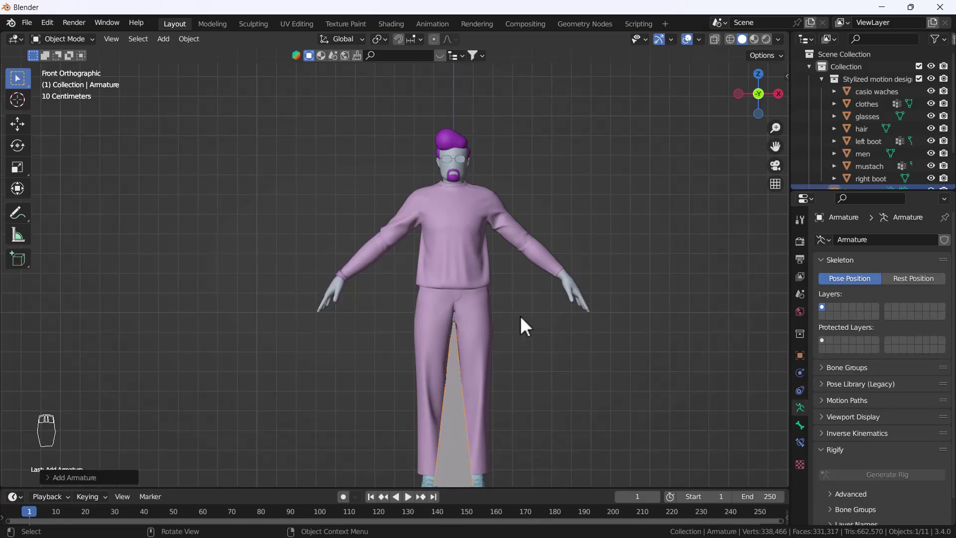
scroll(522, 315, down, 6)
scroll(488, 381, up, 5)
shift+middle_drag(518, 369, 480, 336)
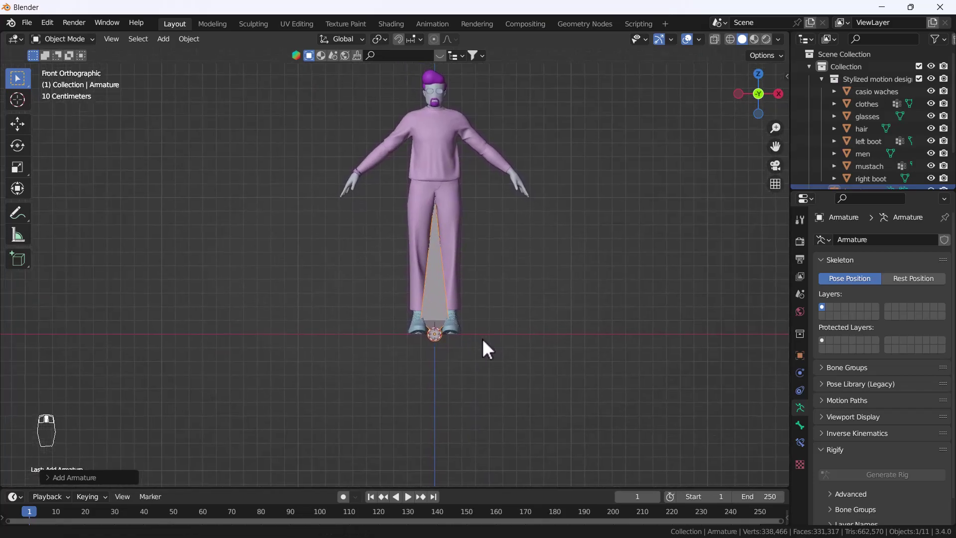
scroll(461, 350, up, 2)
Scale the bone down and move it up to the hips, then return to Front view.
key(s)
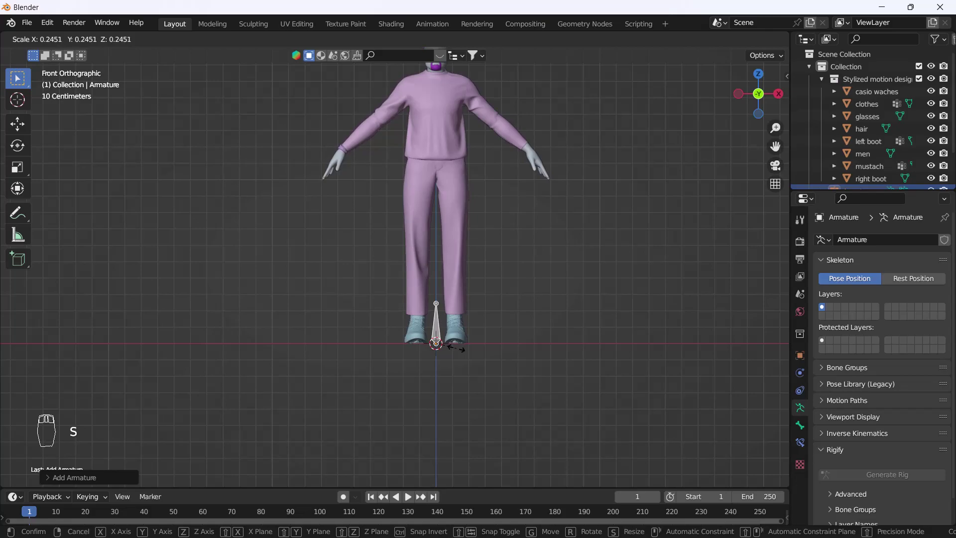
click(455, 350)
shift+middle_drag(453, 253, 491, 364)
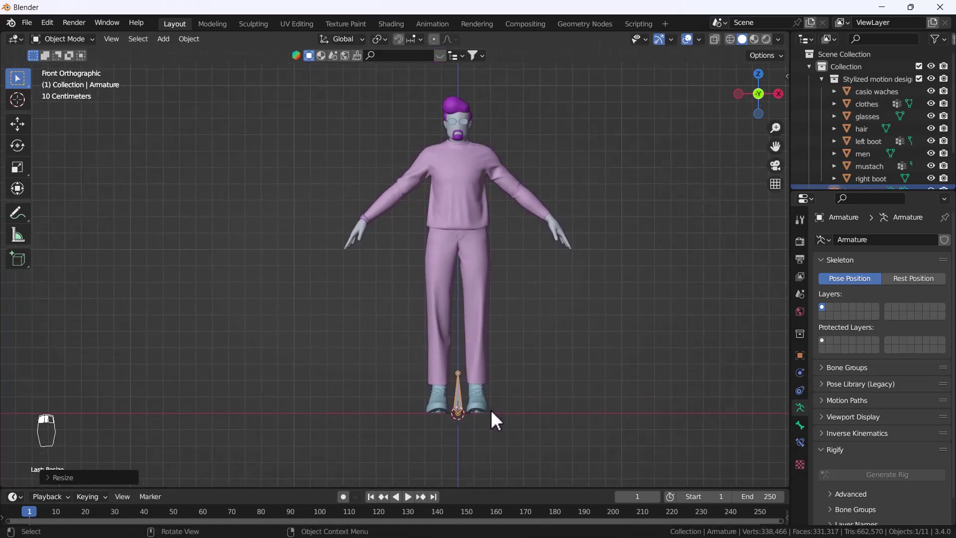
key(g)
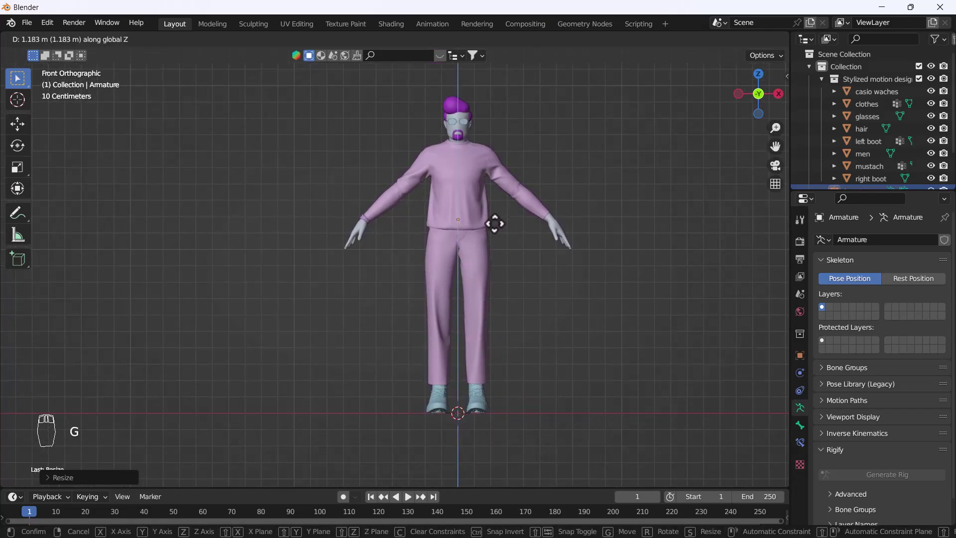
click(497, 231)
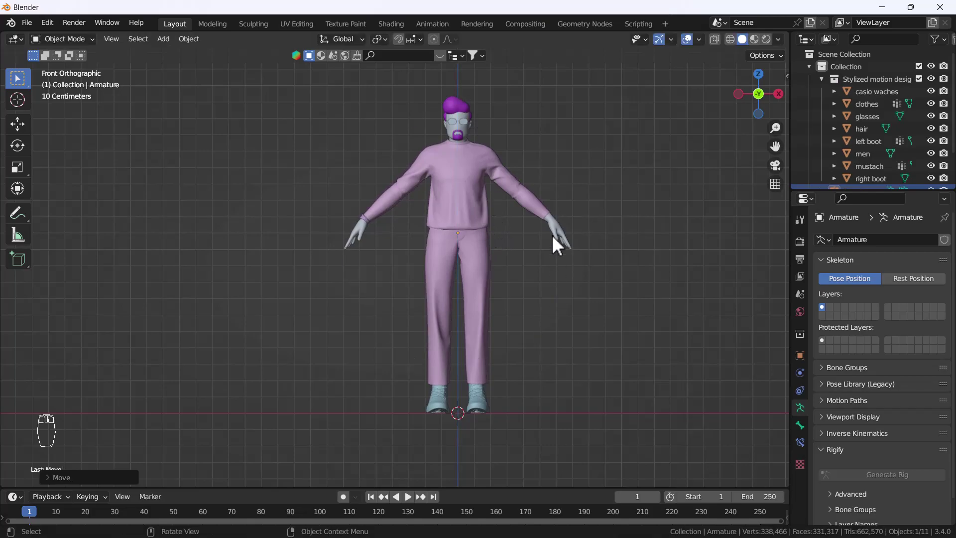
middle_drag(484, 314, 515, 327)
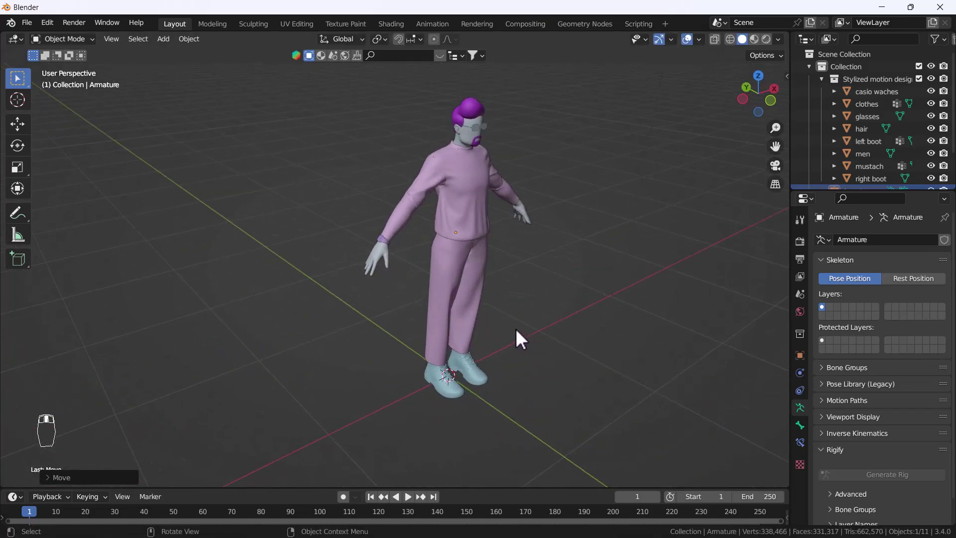
key(grave)
click(378, 200)
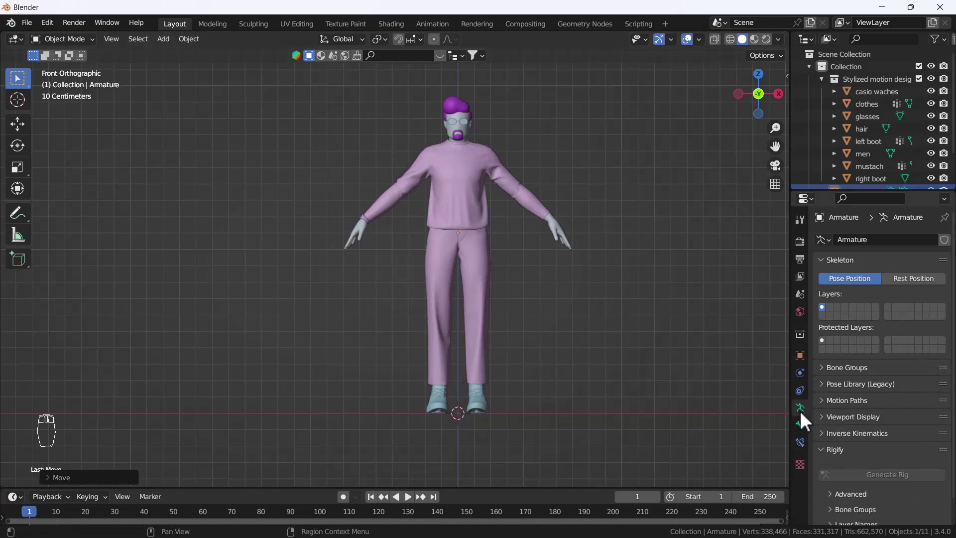
Enable In Front in the armature's Viewport Display settings.
scroll(860, 448, down, 1)
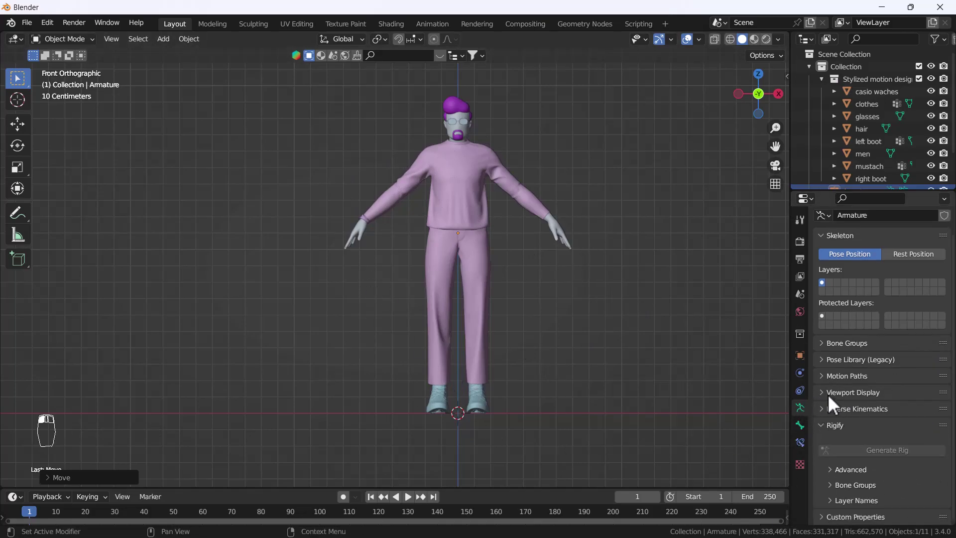
click(821, 392)
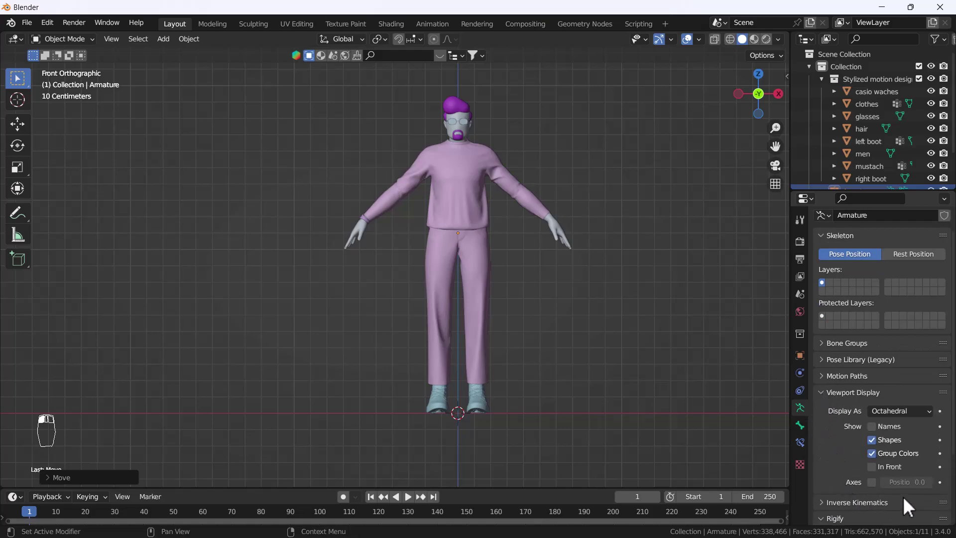
click(871, 467)
key(grave)
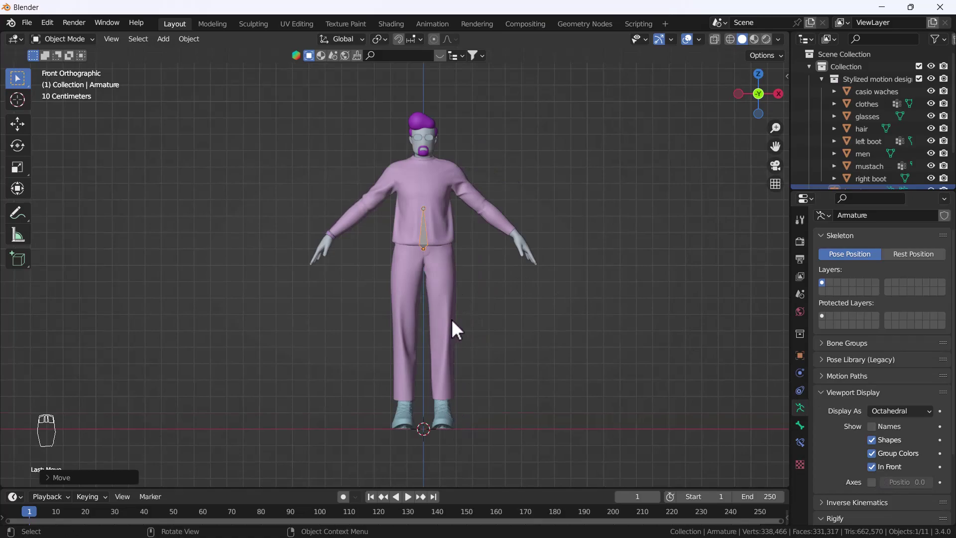
Return to front orthographic view and zoom in on the bone at the hips.
middle_drag(399, 330, 450, 259)
scroll(450, 259, up, 2)
key(grave)
click(308, 194)
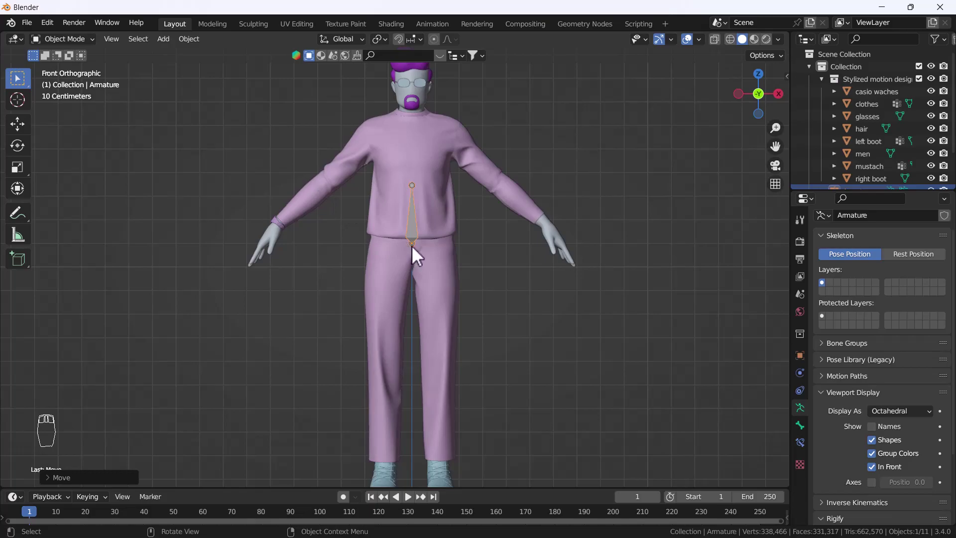
scroll(410, 225, up, 3)
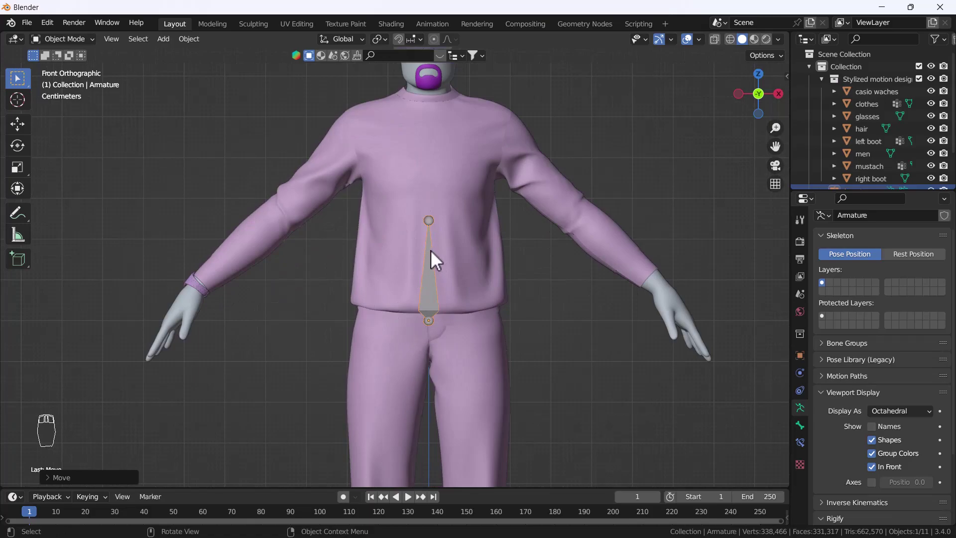
shift+middle_drag(427, 352, 428, 350)
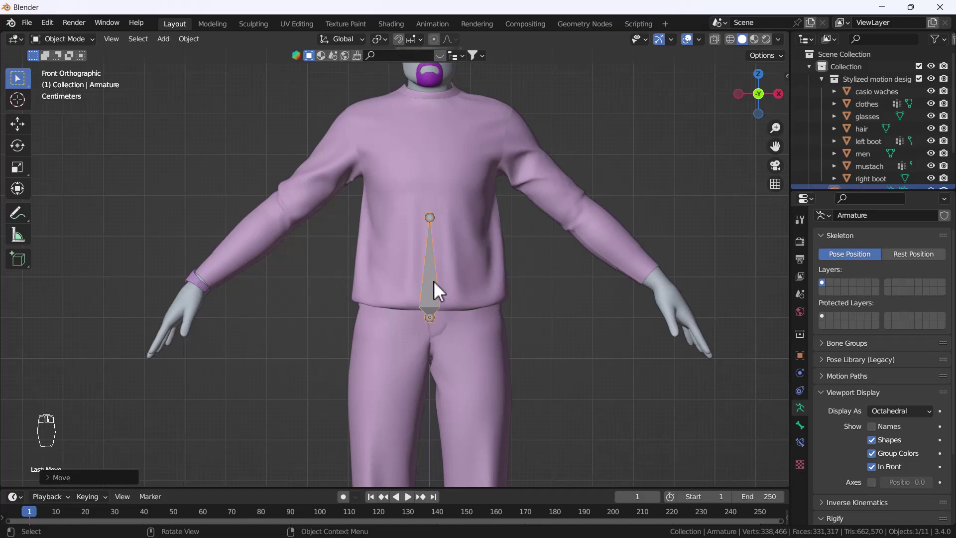
key(Tab)
Lower the bone's top joint and extrude two bones up along Z to form a three-bone spine.
click(427, 216)
key(g)
key(z)
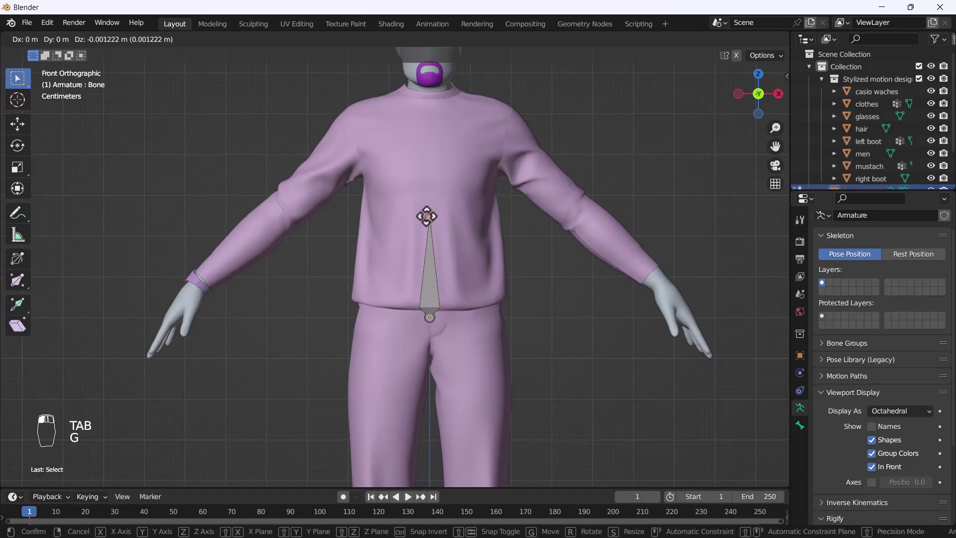
click(429, 253)
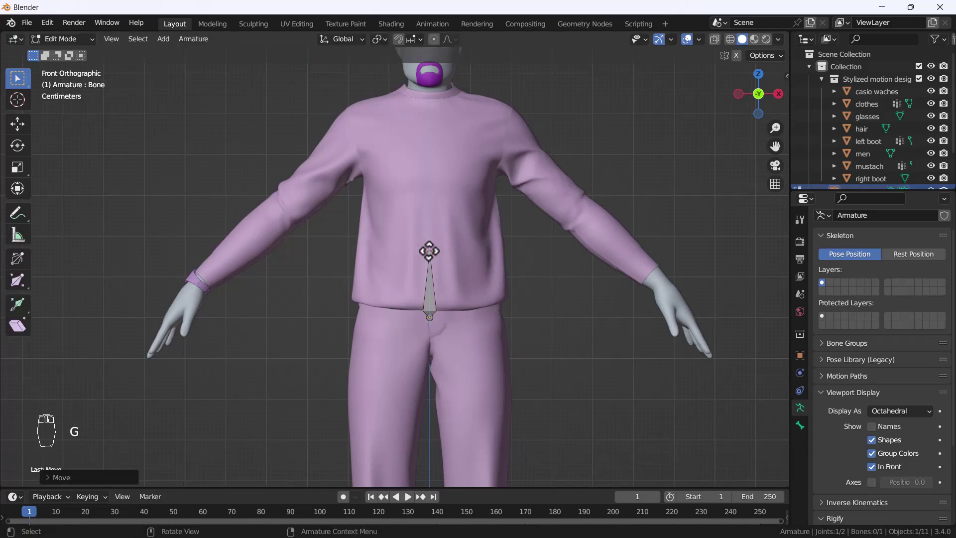
key(e)
key(z)
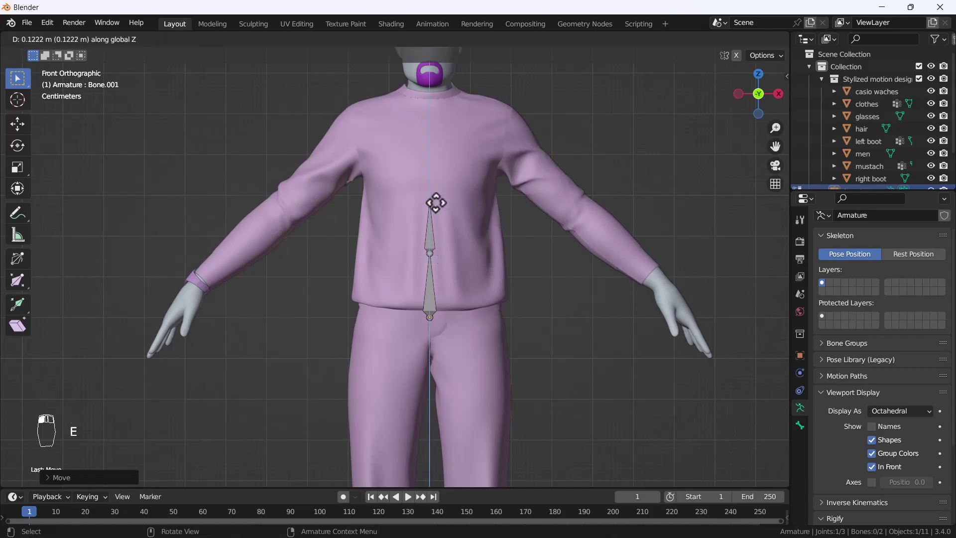
click(437, 184)
shift+middle_drag(436, 184, 455, 235)
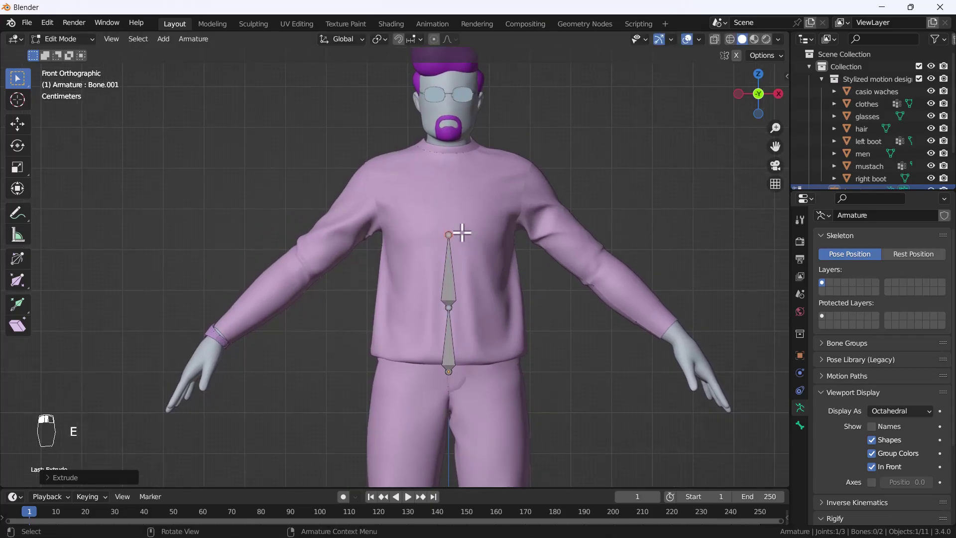
key(e)
key(z)
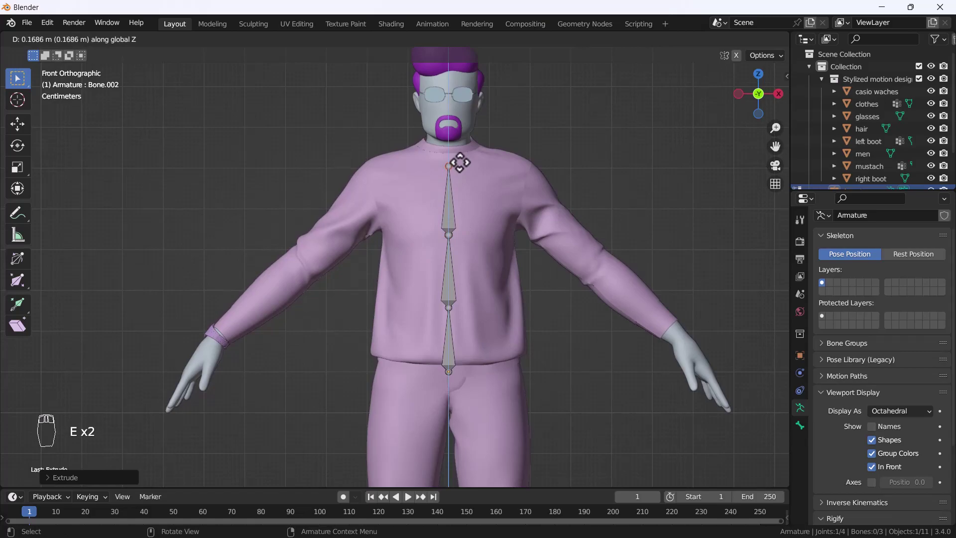
click(451, 155)
Select the spine's base joint and turn on X-axis mirror editing.
scroll(472, 341, down, 3)
scroll(472, 341, down, 2)
scroll(438, 239, up, 4)
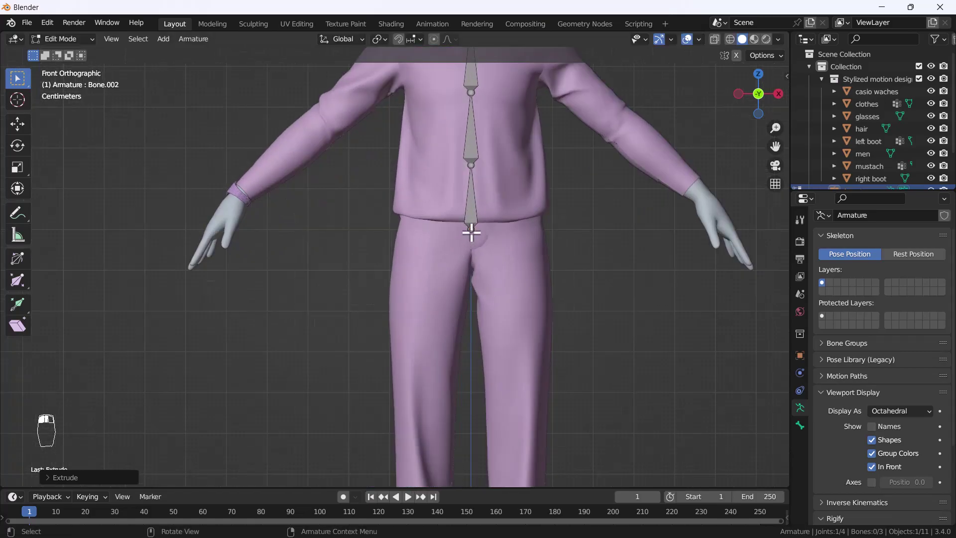
click(471, 230)
click(737, 55)
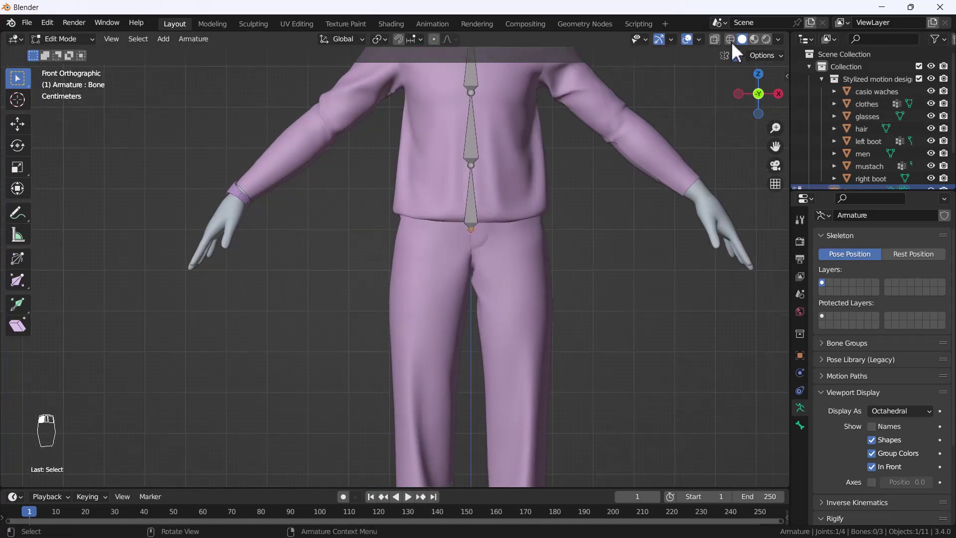
Extrude left and right hip bones from the spine's base and select both hip tips.
key(e)
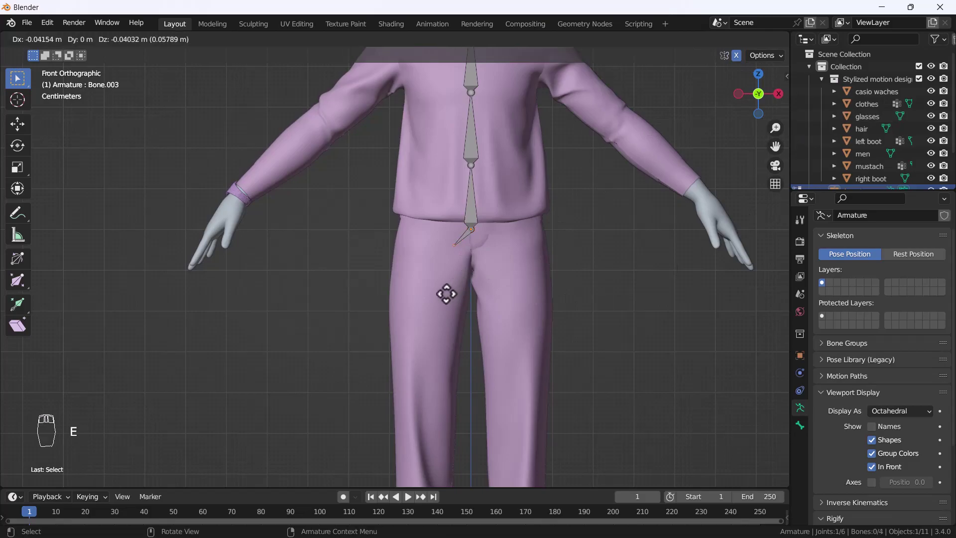
click(408, 319)
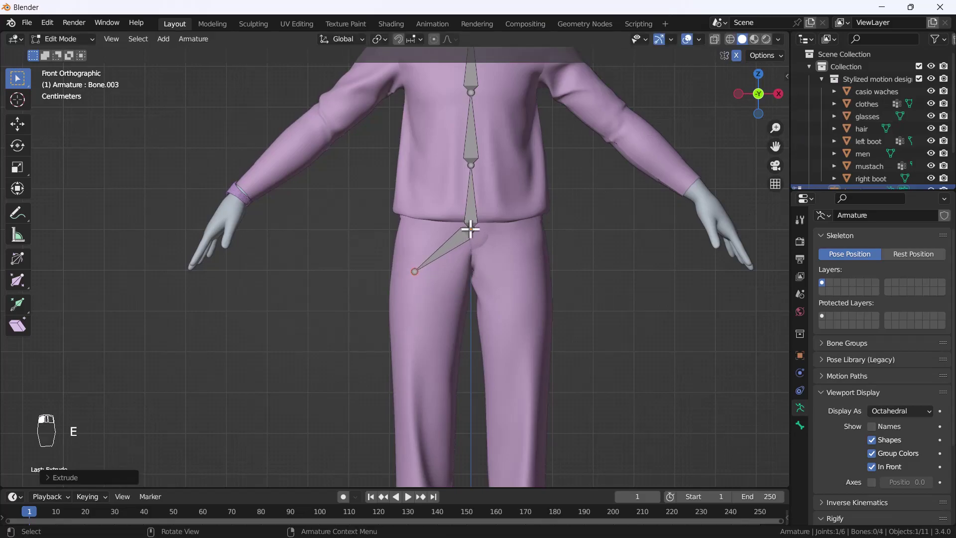
click(471, 230)
key(e)
click(528, 278)
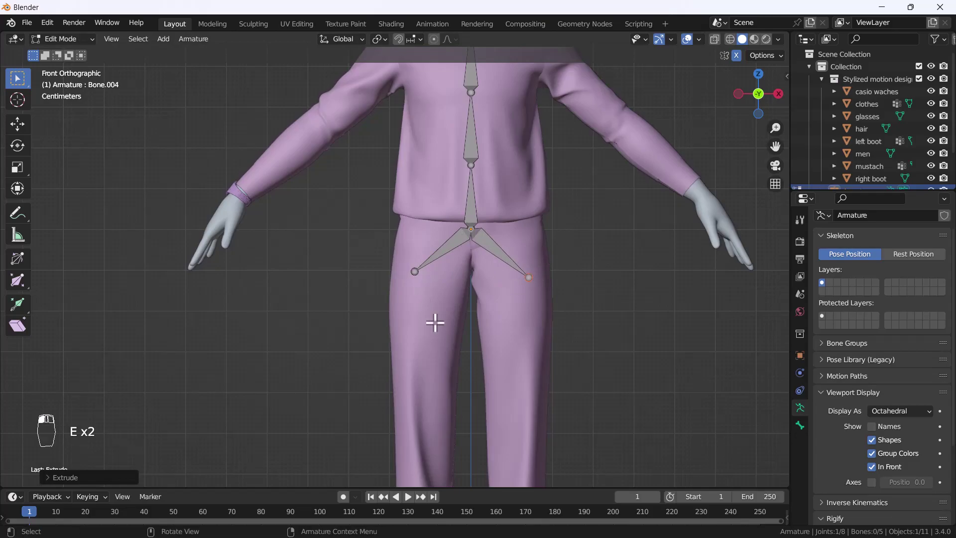
shift+click(415, 272)
scroll(470, 324, down, 1)
scroll(469, 324, down, 2)
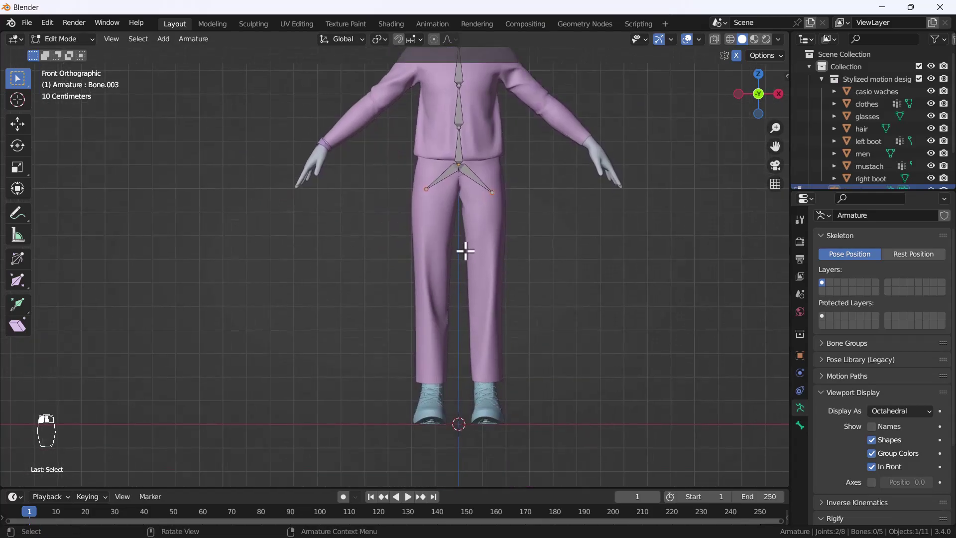
Extrude thigh bones to the knees and shin bones to the ankles on both legs.
key(e)
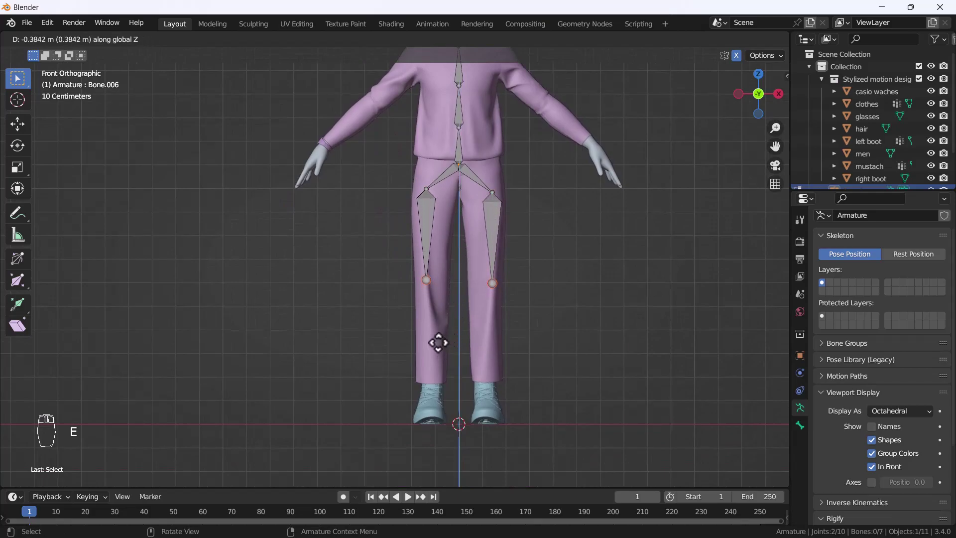
click(467, 349)
key(e)
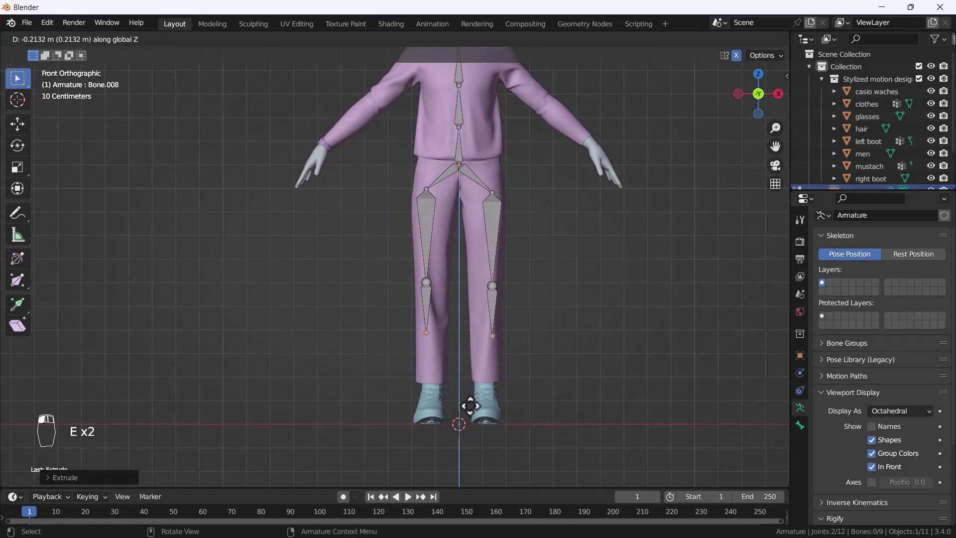
click(459, 451)
In Left view, extrude foot bones to the soles and toe bones to the boot tips.
key(grave)
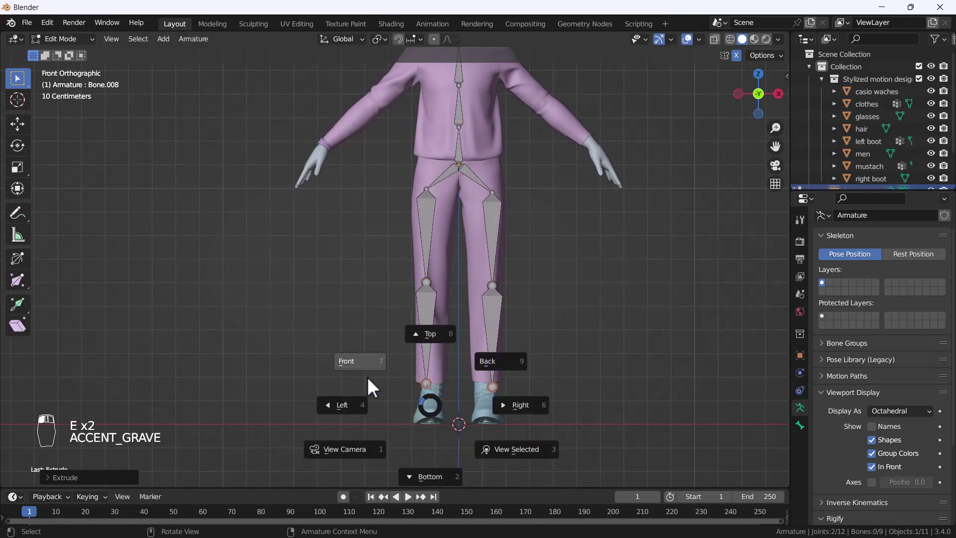
click(357, 412)
scroll(473, 406, up, 1)
shift+middle_drag(490, 415, 436, 320)
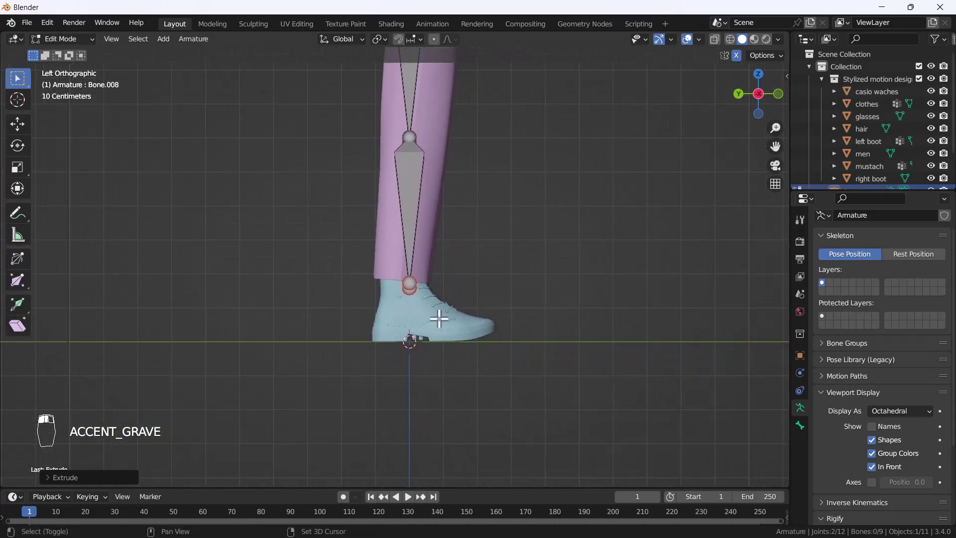
key(e)
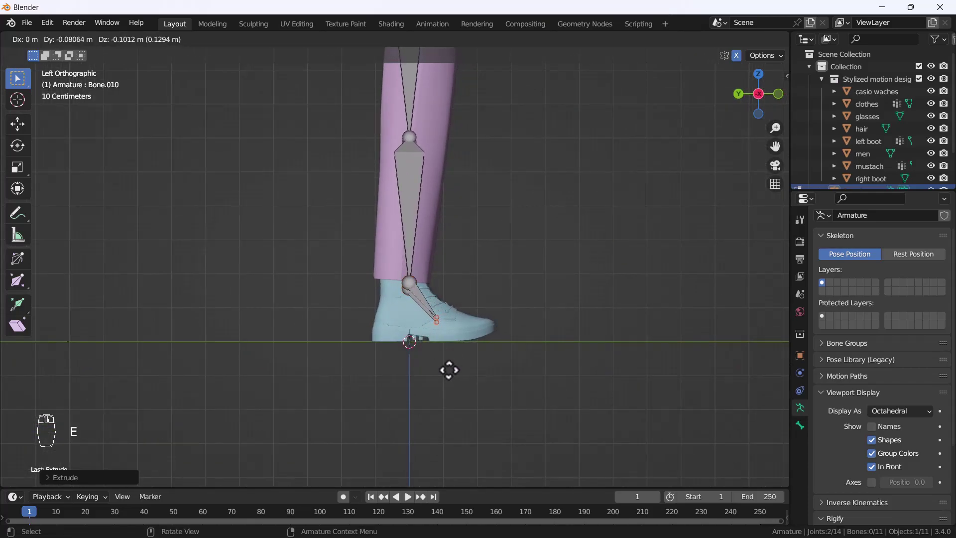
click(438, 367)
key(e)
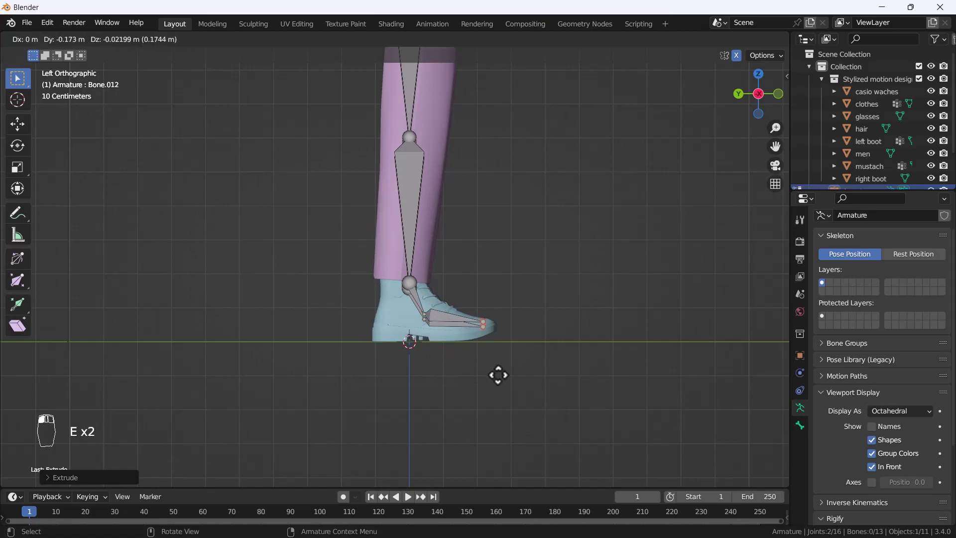
click(503, 375)
middle_drag(538, 373, 411, 361)
key(grave)
click(363, 259)
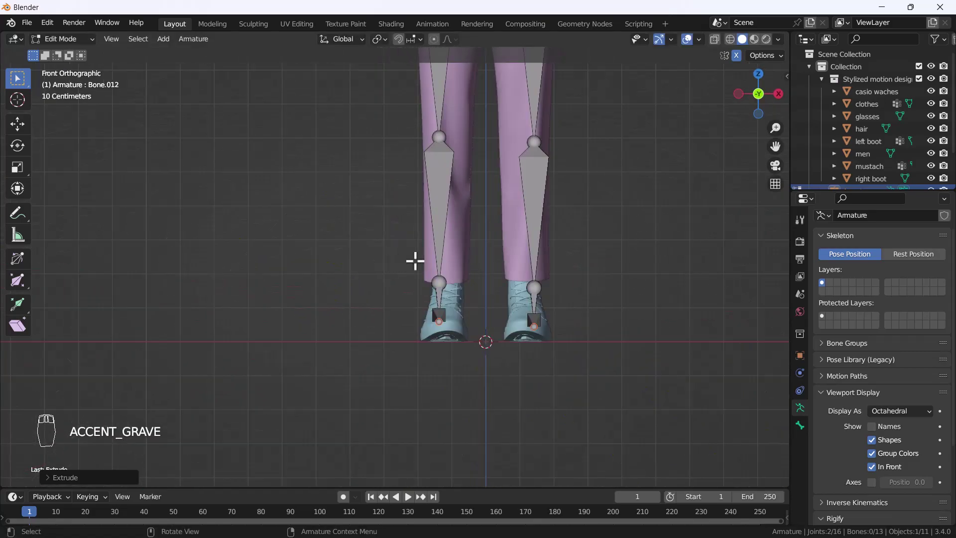
Extrude left and right shoulder bones from the top spine joint.
scroll(414, 261, down, 5)
scroll(451, 221, up, 6)
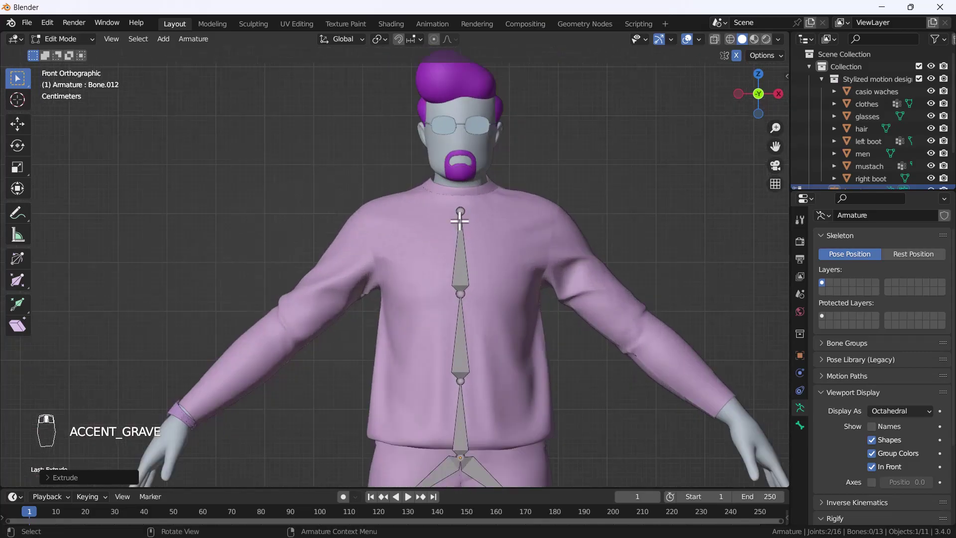
click(461, 212)
key(e)
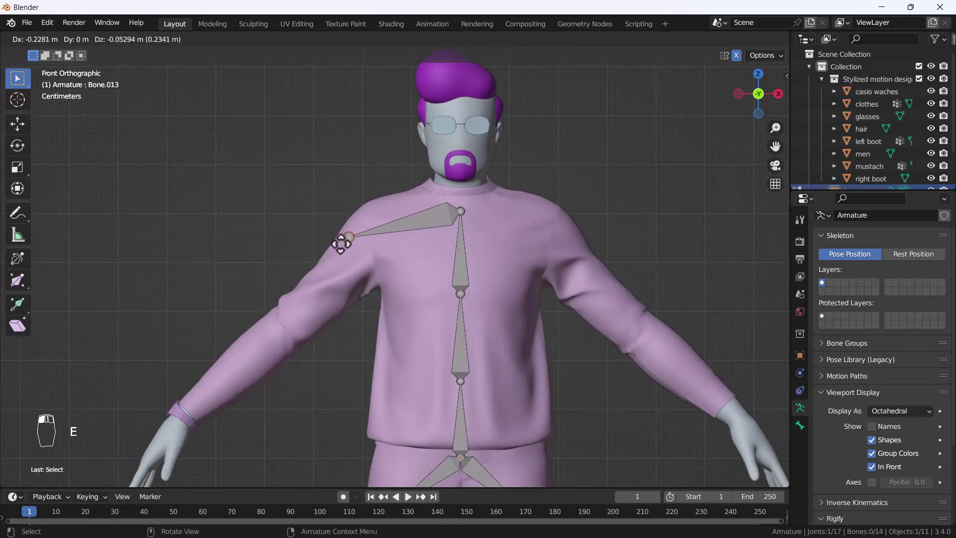
click(366, 238)
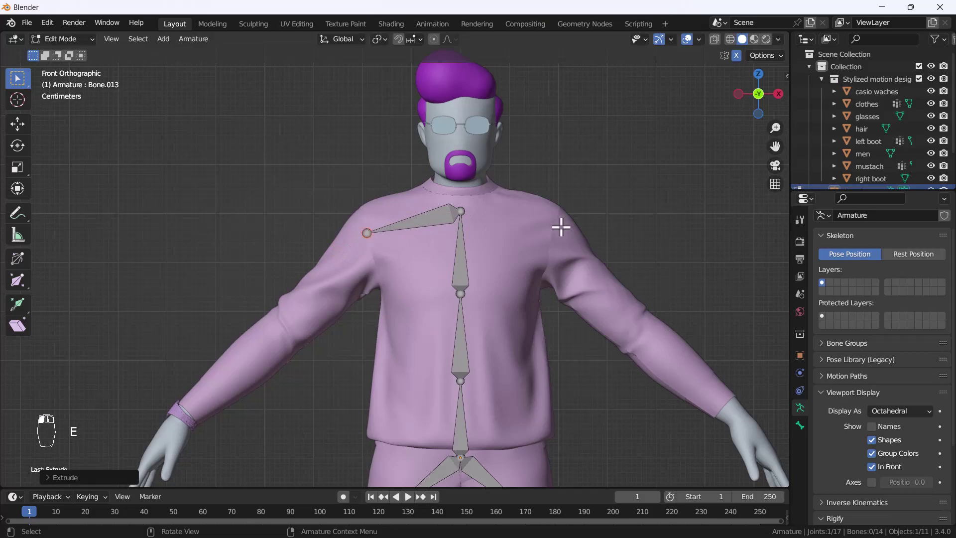
click(461, 211)
key(e)
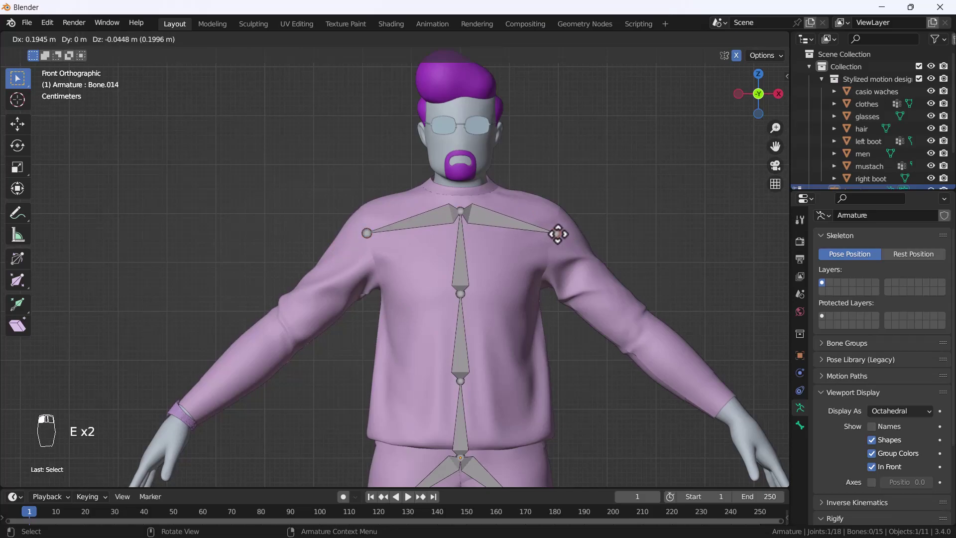
click(556, 234)
Extrude upper-arm bones to the elbows and forearm bones to the wrists on both sides.
click(367, 234)
key(e)
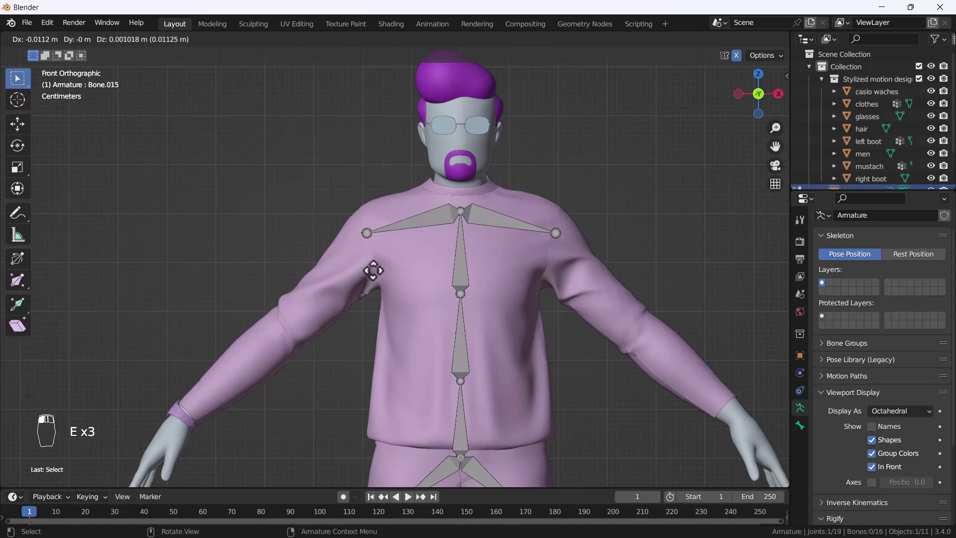
click(305, 356)
key(e)
click(215, 431)
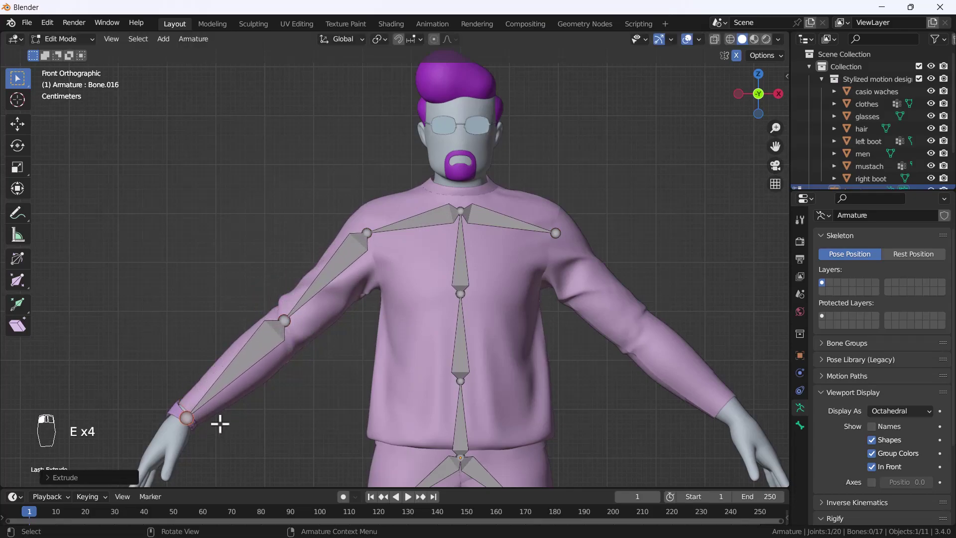
click(556, 234)
key(e)
click(646, 331)
key(e)
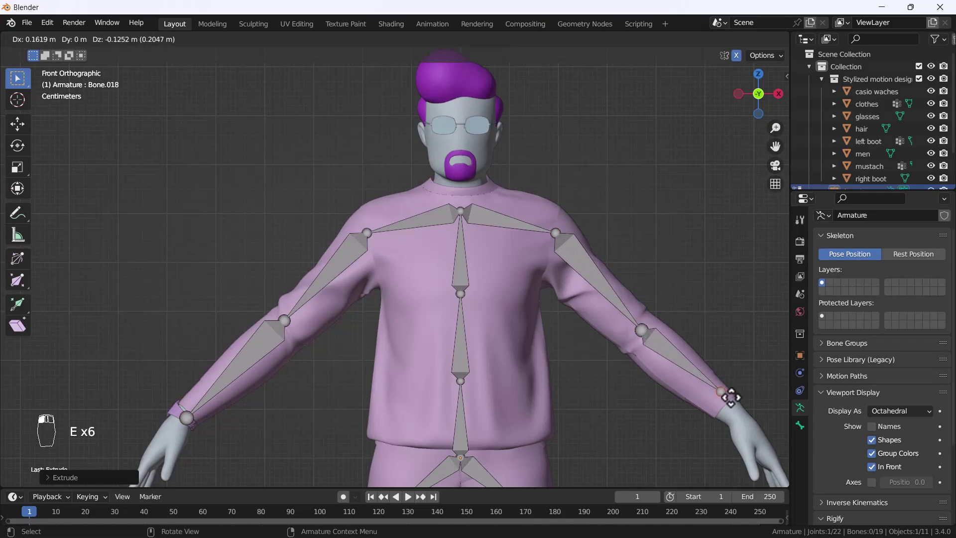
click(700, 385)
Extrude hand bones from both wrists to the fingertips, then switch to Top view.
scroll(476, 288, down, 4)
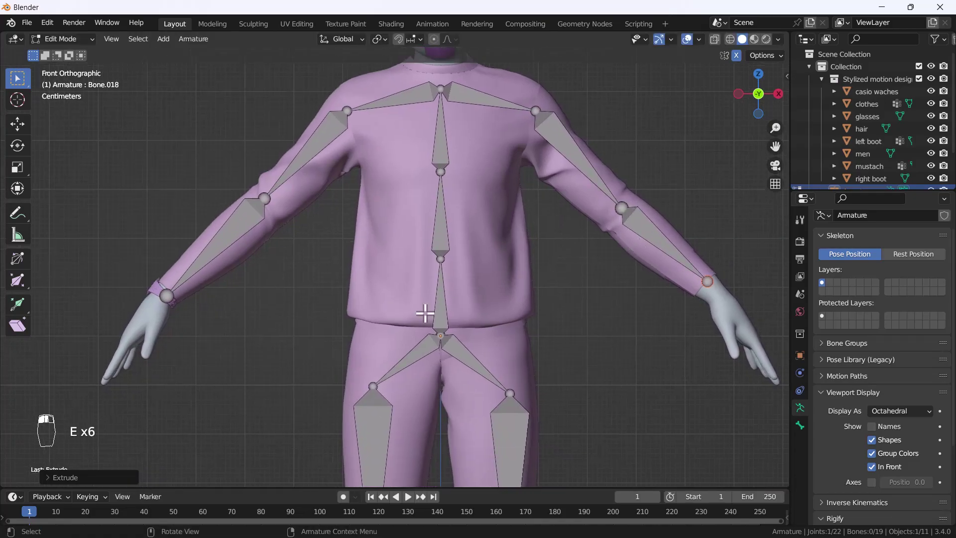
click(266, 309)
key(e)
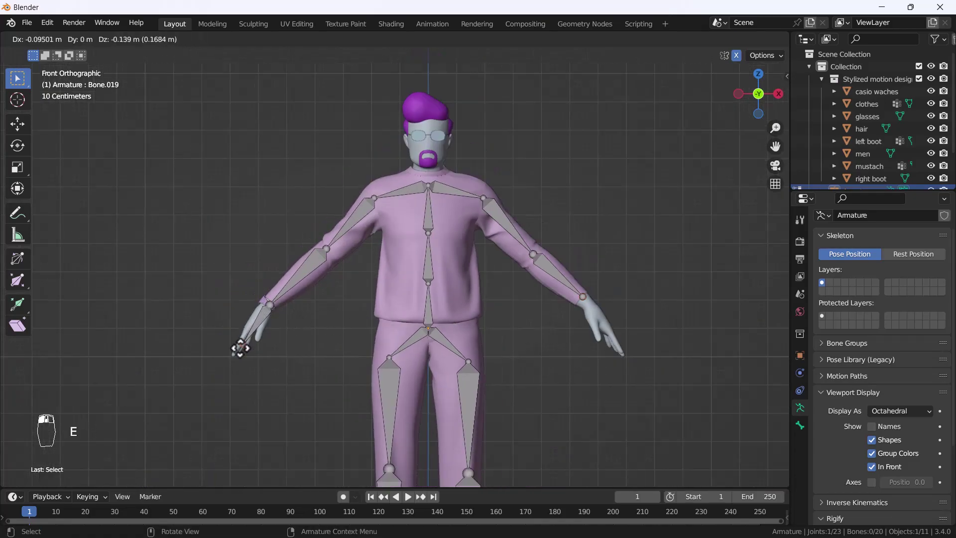
click(242, 345)
click(582, 297)
key(e)
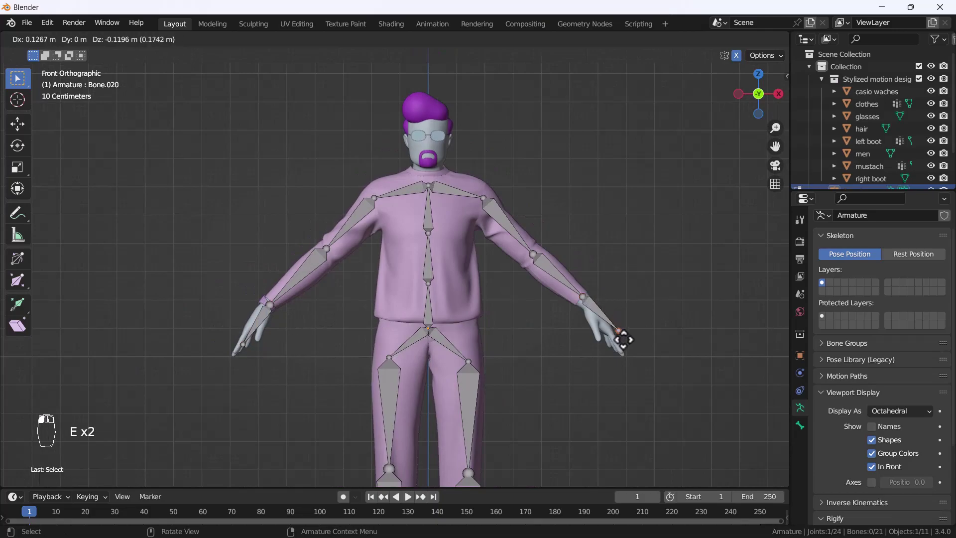
click(619, 348)
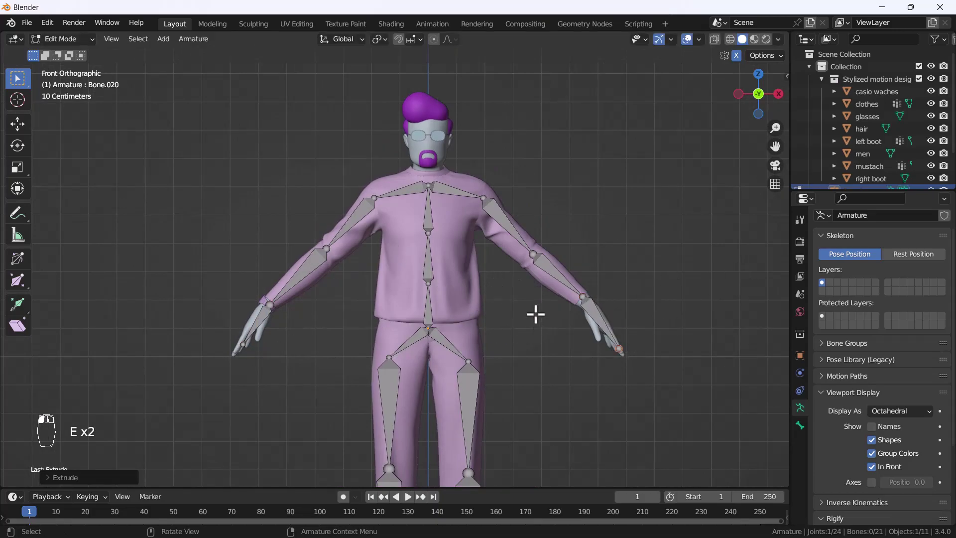
key(grave)
click(507, 133)
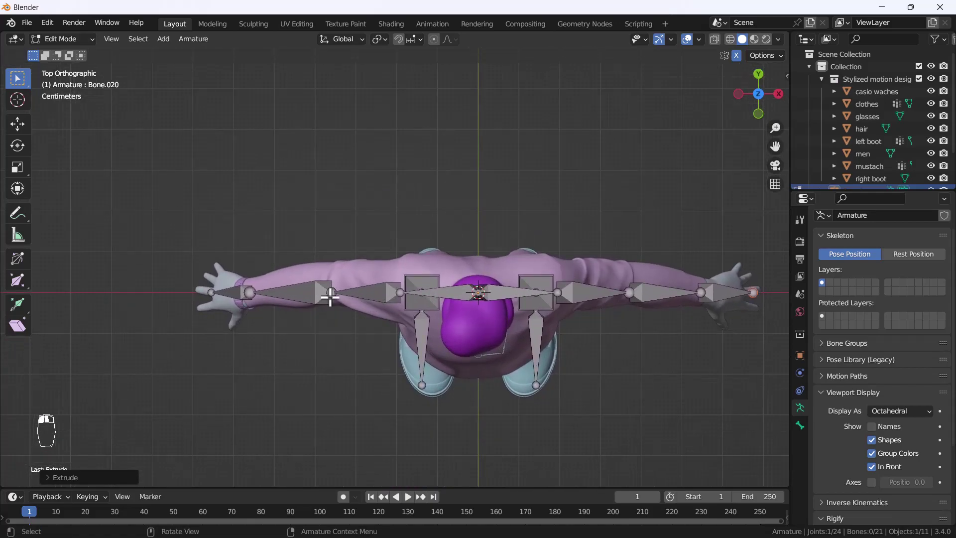
Move both elbow joints slightly backward along Y in Top view.
click(330, 293)
shift+click(629, 292)
click(18, 124)
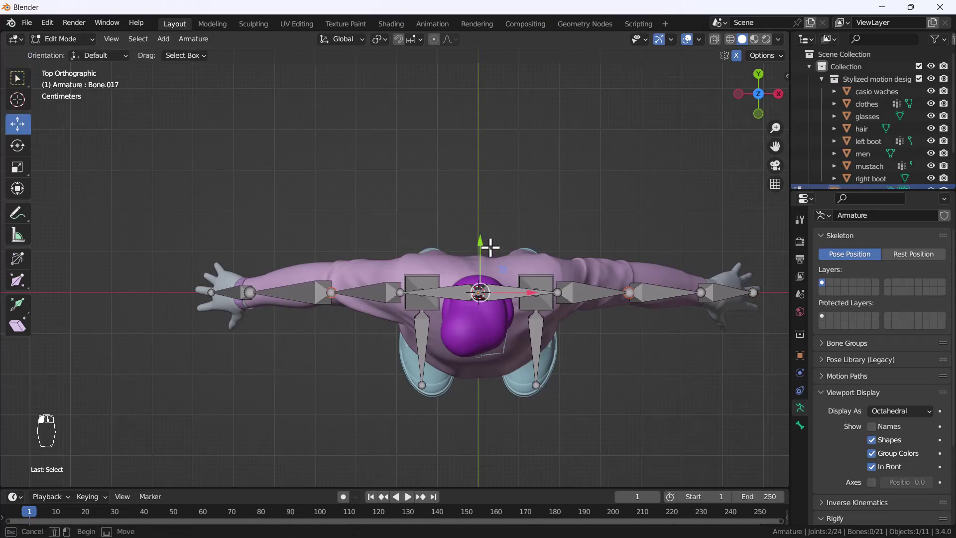
key(ctrl+z)
drag(480, 247, 480, 234)
In Left view, push the knee joint forward and the ankle joint back along Y.
key(grave)
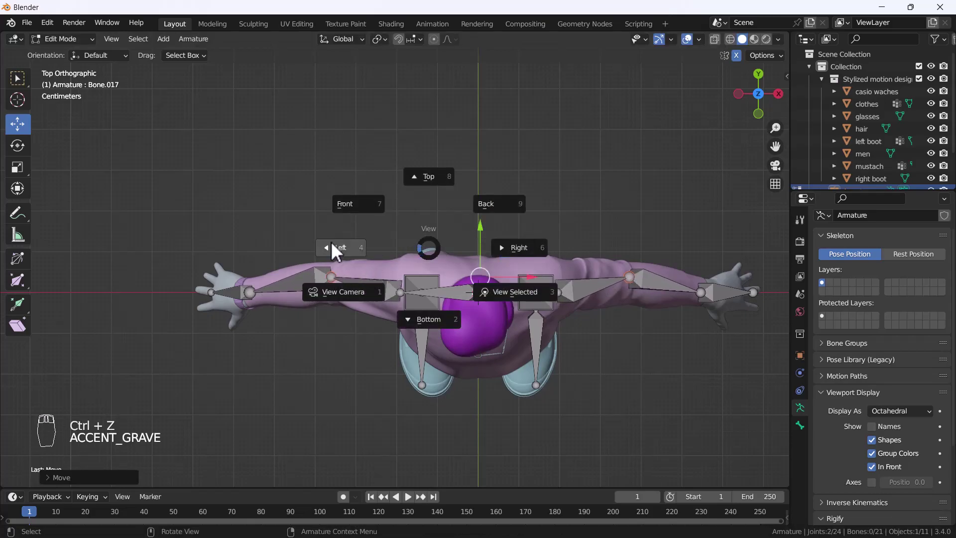
click(333, 246)
scroll(543, 299, up, 6)
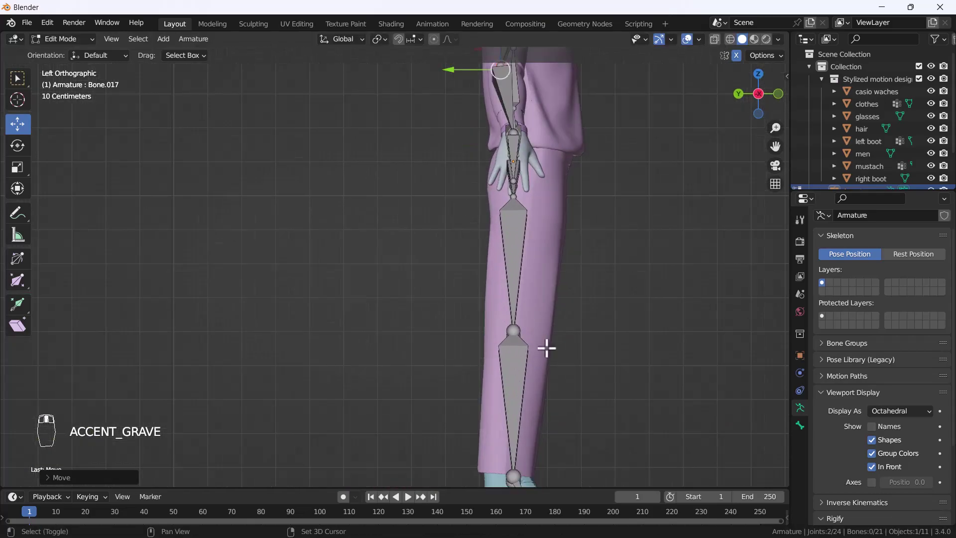
shift+middle_drag(538, 338, 448, 260)
click(471, 247)
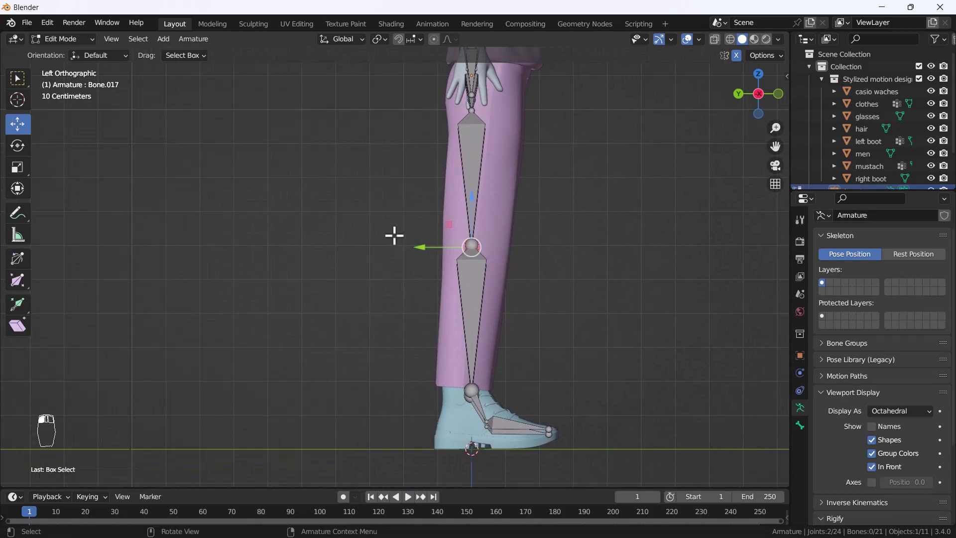
drag(429, 246, 456, 254)
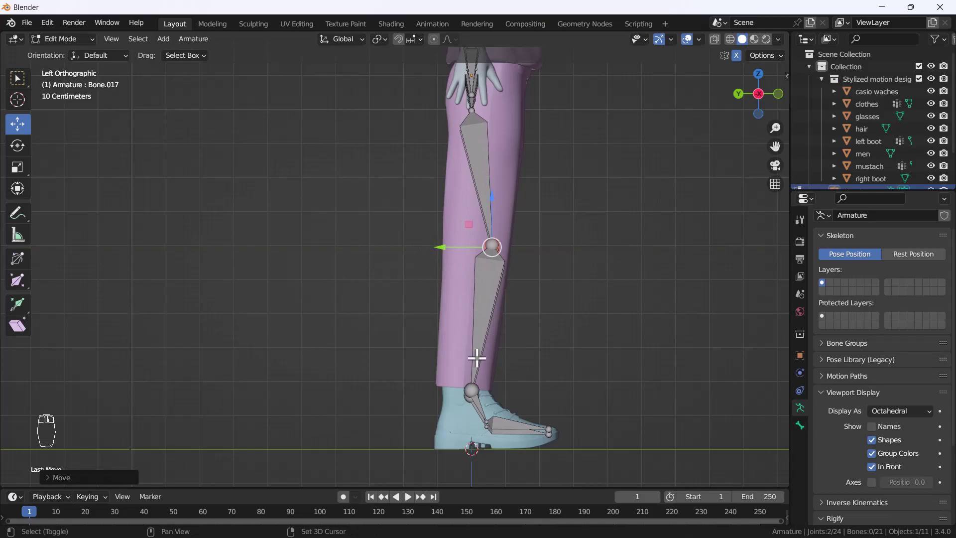
shift+middle_drag(475, 359, 464, 338)
drag(463, 227, 455, 225)
drag(401, 359, 477, 389)
drag(424, 371, 429, 382)
scroll(489, 377, up, 1)
scroll(552, 305, down, 5)
middle_drag(553, 294, 404, 290)
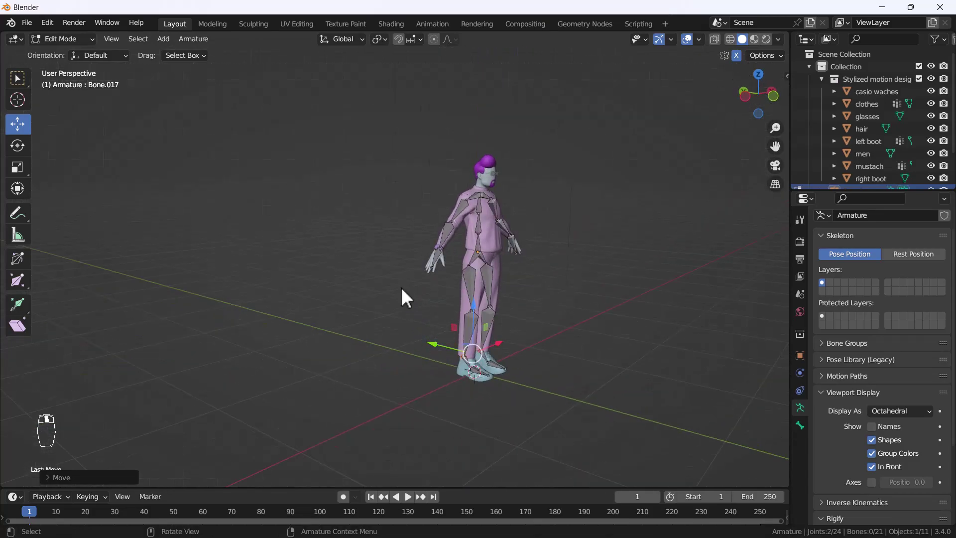
Extrude a neck bone up to the chin and a head bone to the top of the head.
key(grave)
click(351, 246)
scroll(478, 216, up, 5)
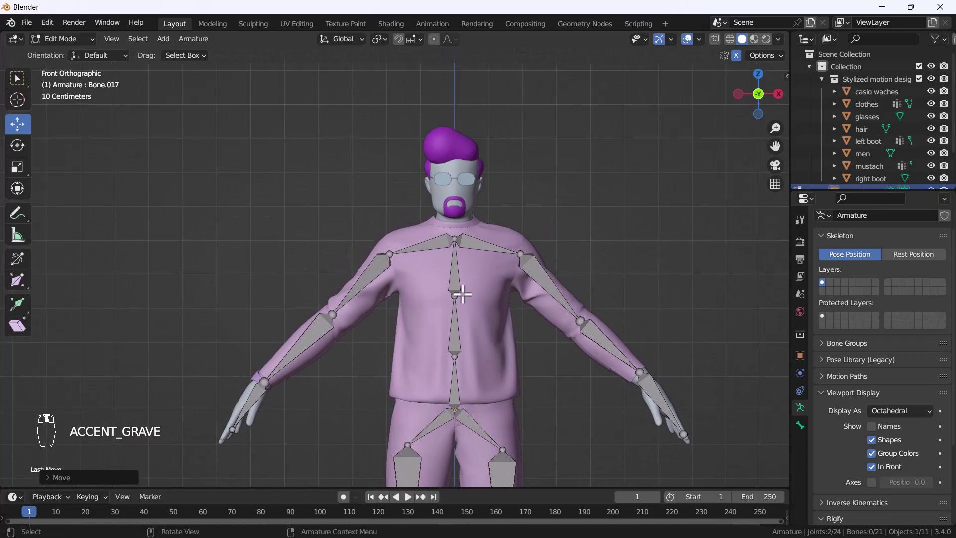
scroll(468, 293, up, 3)
click(463, 279)
key(e)
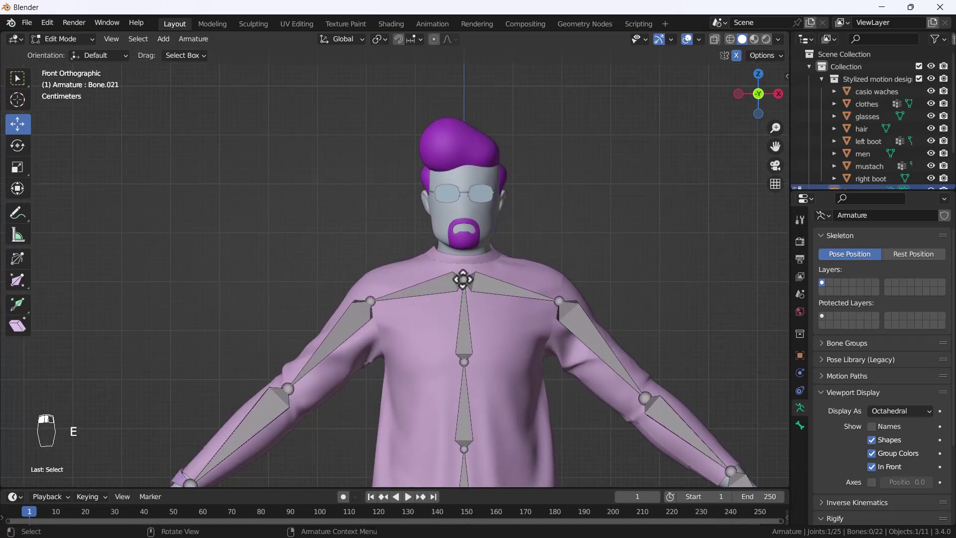
key(z)
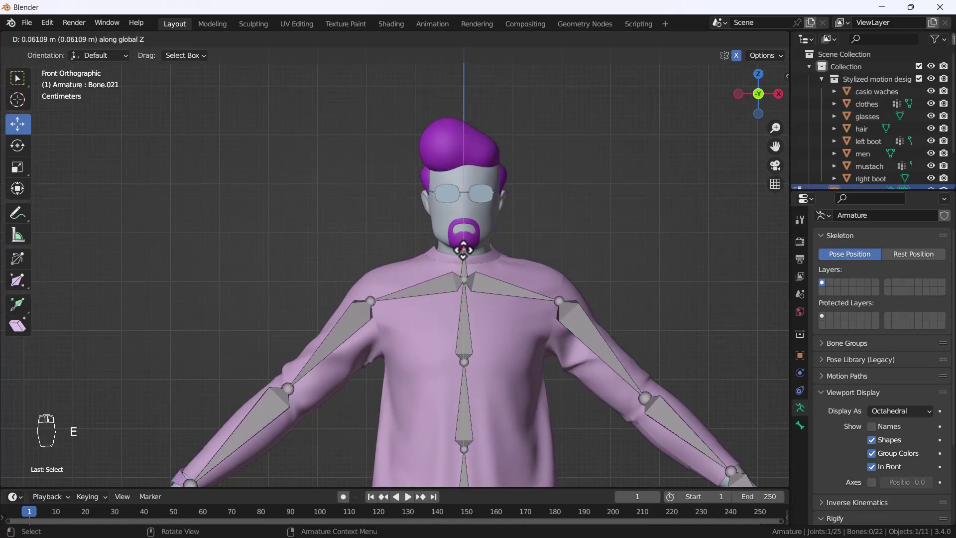
click(464, 251)
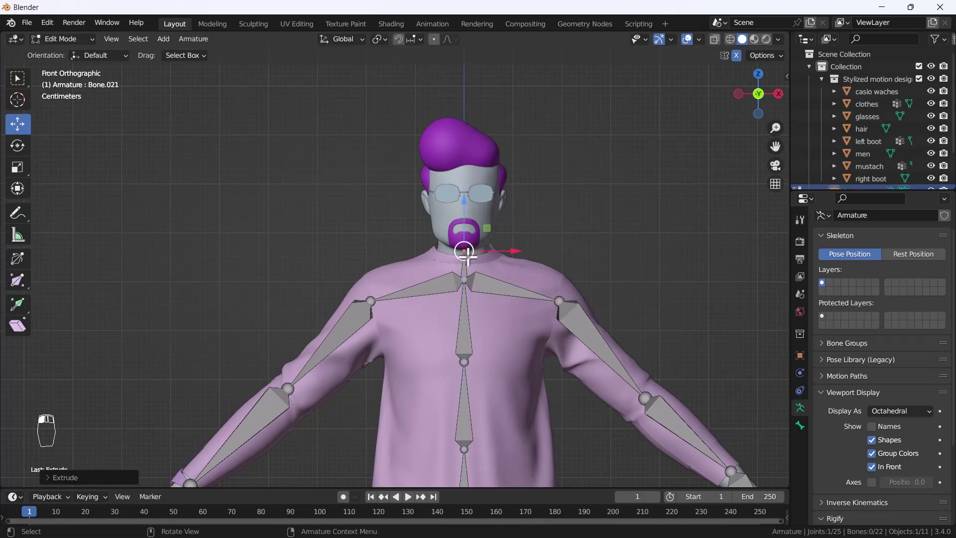
key(e)
key(z)
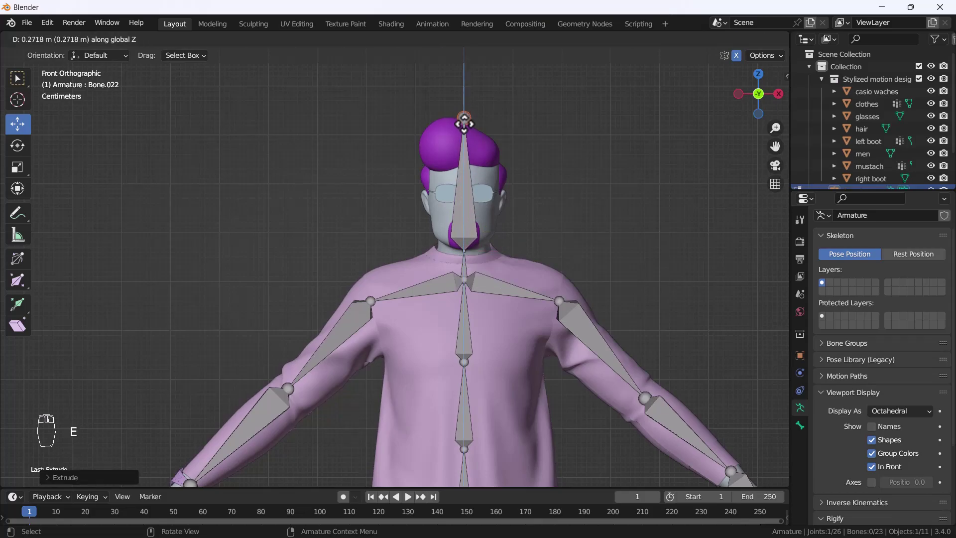
click(464, 122)
Deselect all bones and return to Object Mode.
scroll(498, 249, down, 3)
scroll(501, 267, down, 3)
click(586, 244)
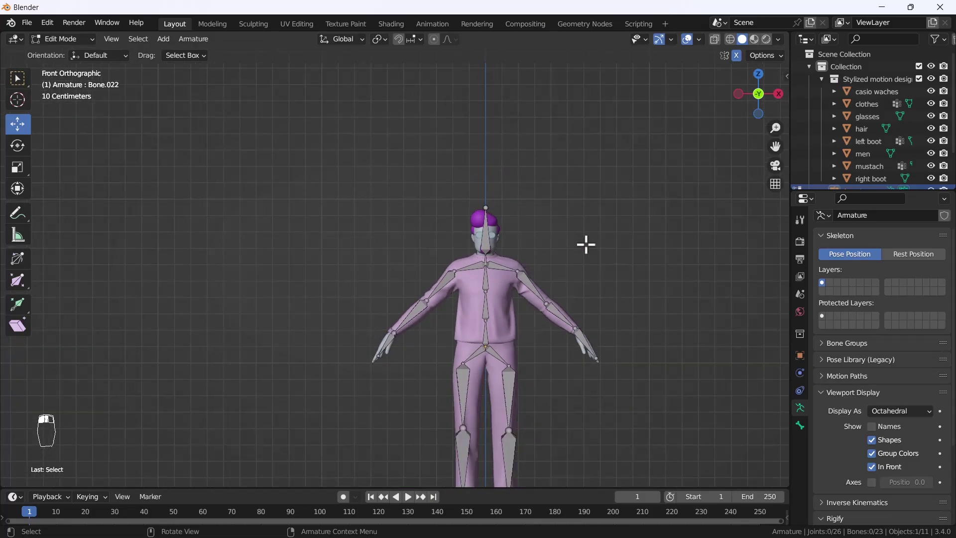
key(Tab)
Box-select all of the character's mesh parts together with the armature.
scroll(540, 303, down, 3)
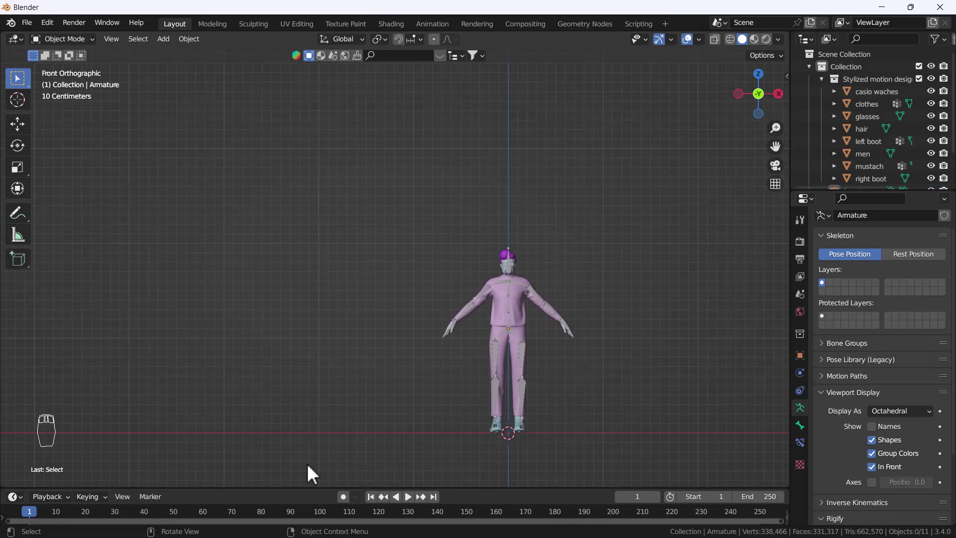
scroll(558, 332, up, 5)
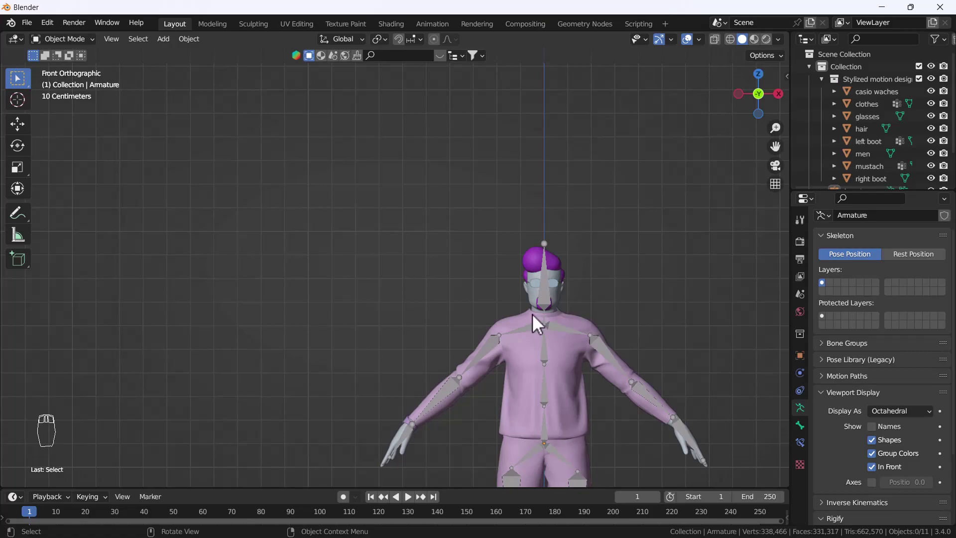
scroll(575, 334, down, 6)
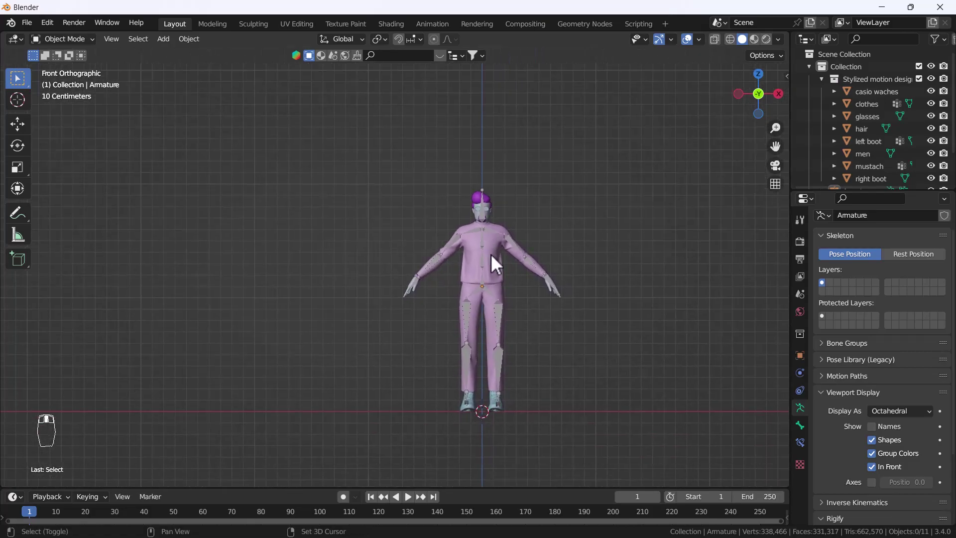
key(b)
drag(344, 189, 589, 436)
key(a)
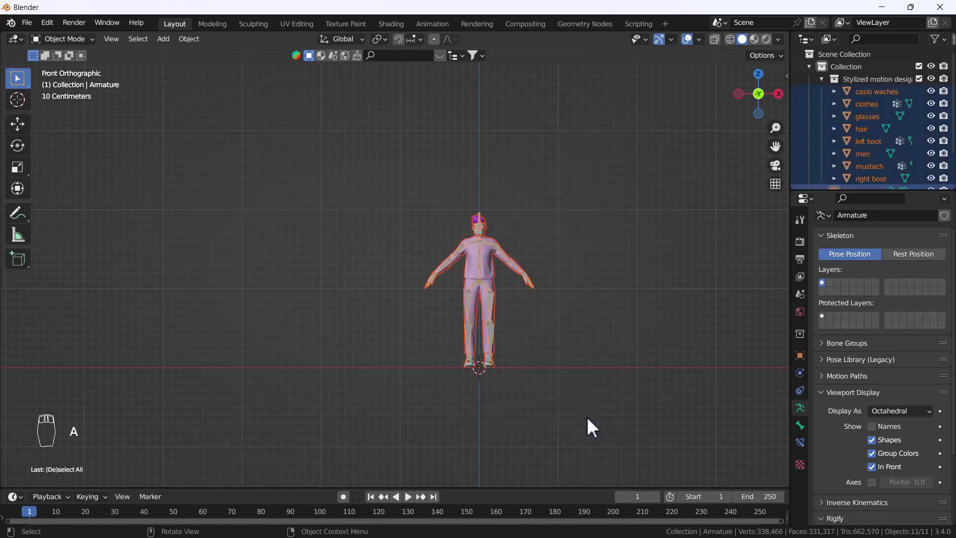
key(b)
drag(343, 170, 606, 451)
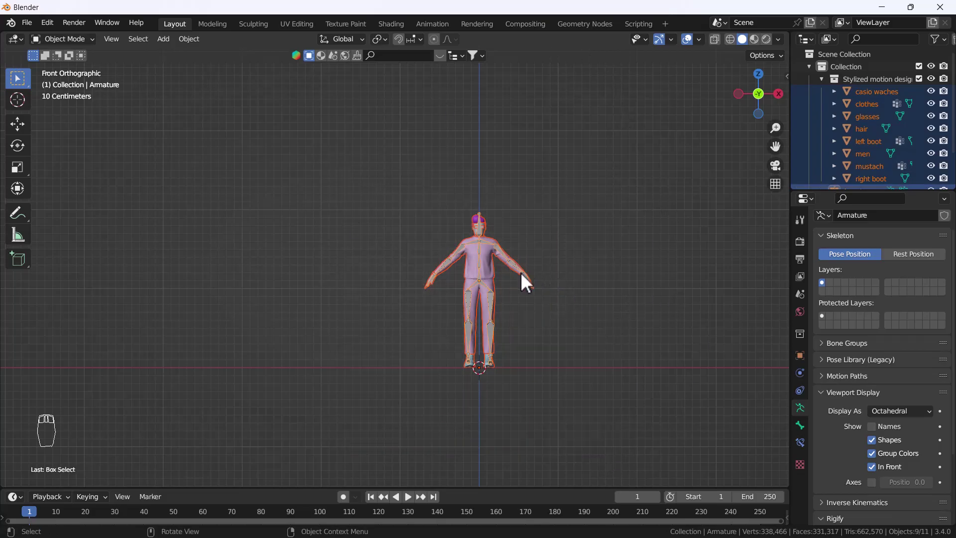
key(b)
drag(367, 174, 612, 441)
Shift-click the armature off and back on so it becomes the active object.
scroll(491, 268, up, 7)
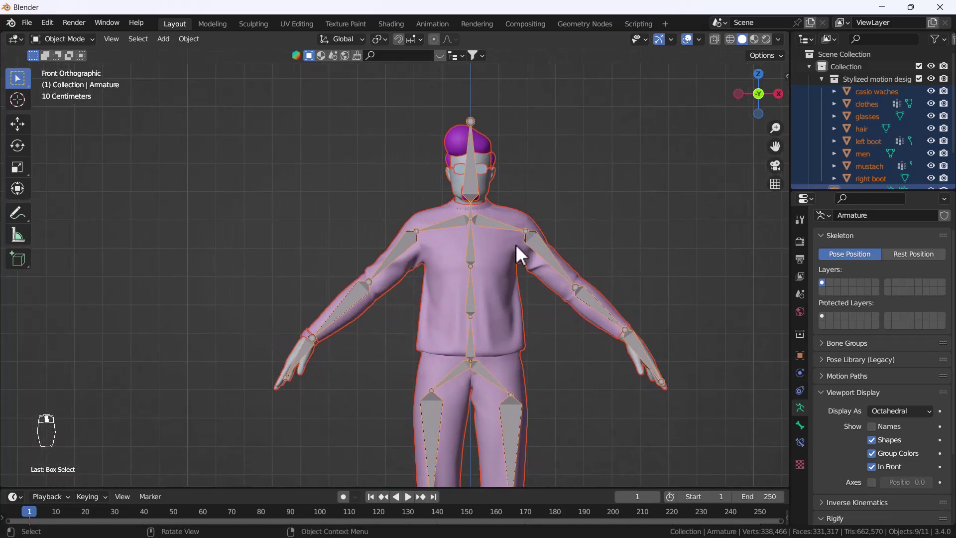
scroll(548, 249, up, 3)
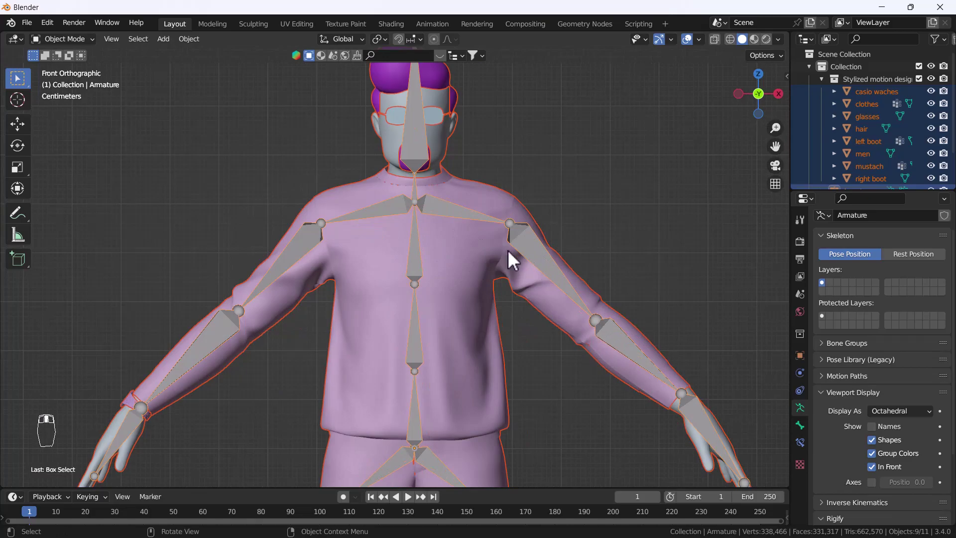
shift+click(515, 237)
shift+click(520, 241)
scroll(528, 234, up, 8)
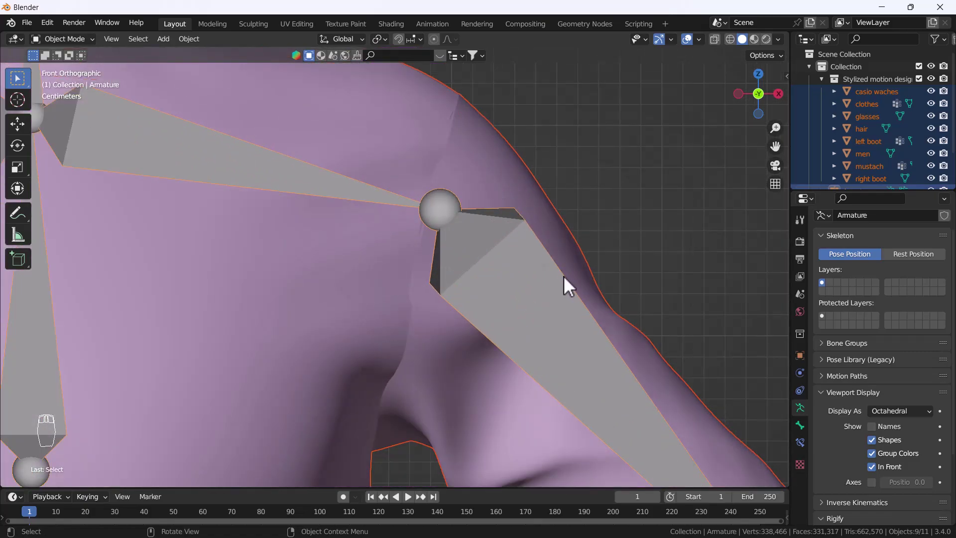
scroll(531, 265, down, 8)
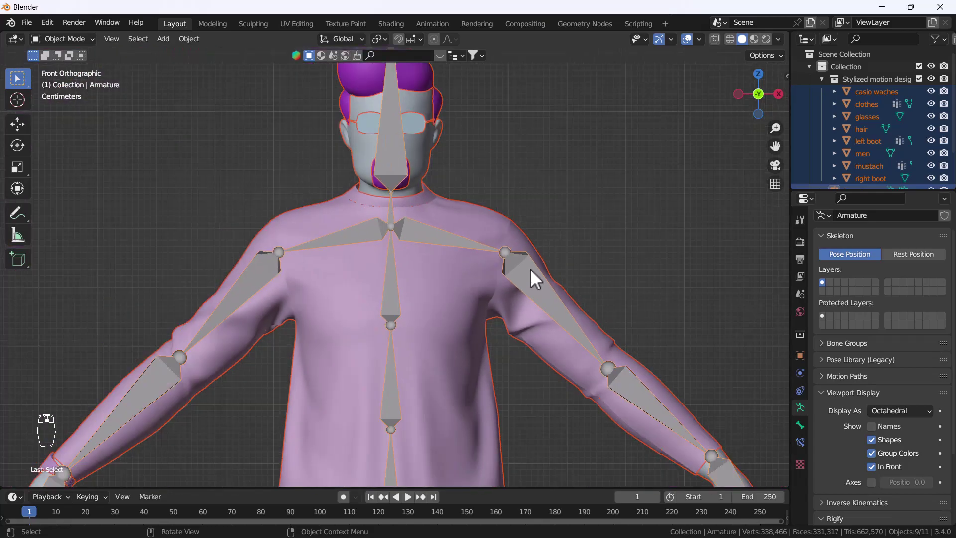
scroll(524, 265, down, 1)
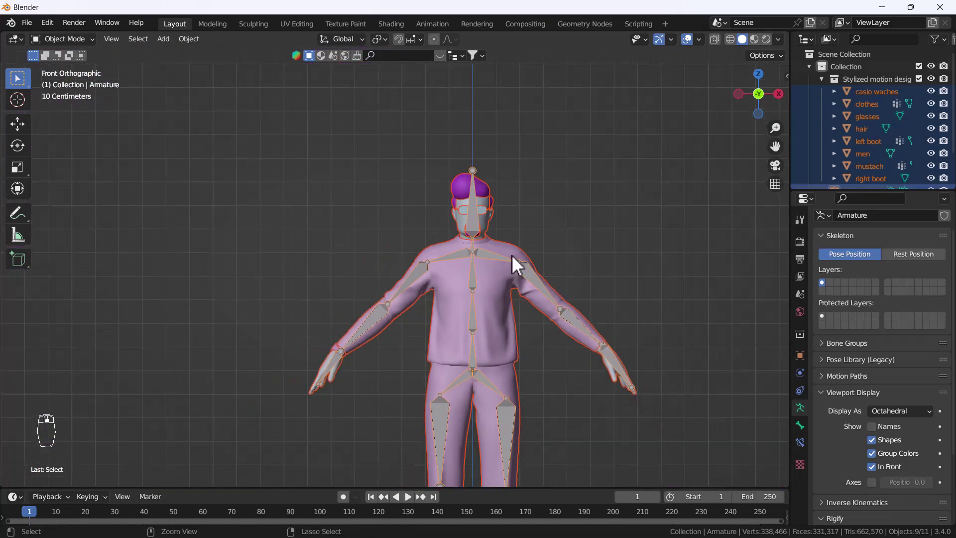
Parent the selected meshes to the armature With Automatic Weights.
key(ctrl+p)
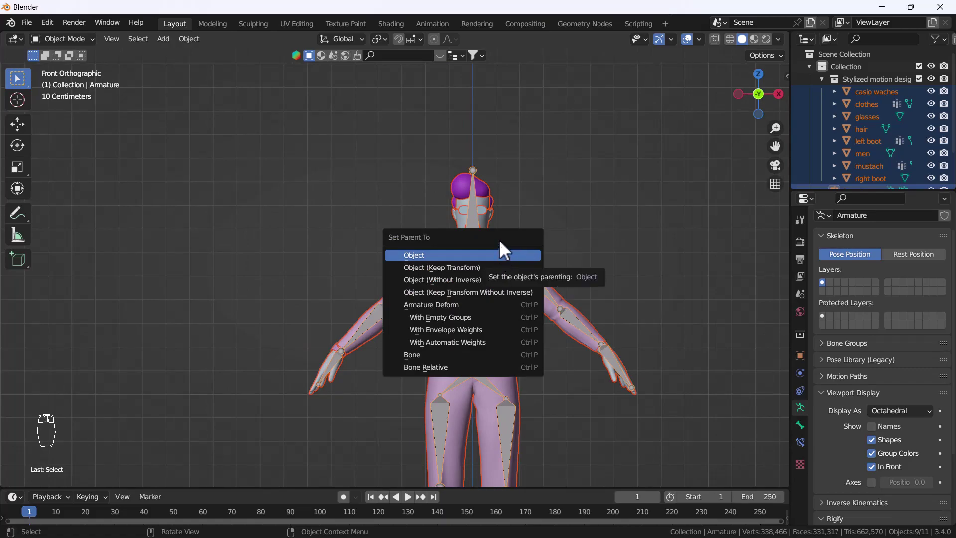
click(467, 341)
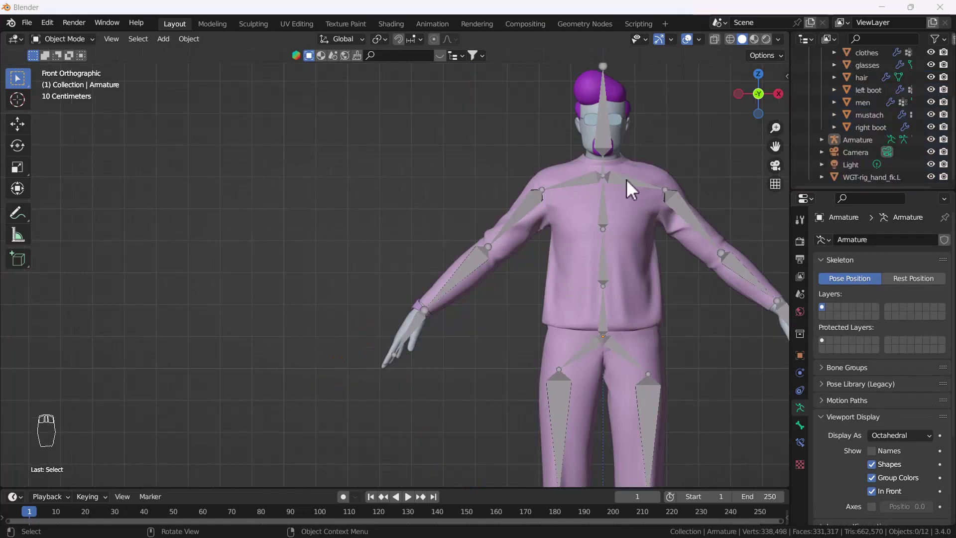
scroll(597, 224, down, 1)
scroll(552, 237, down, 1)
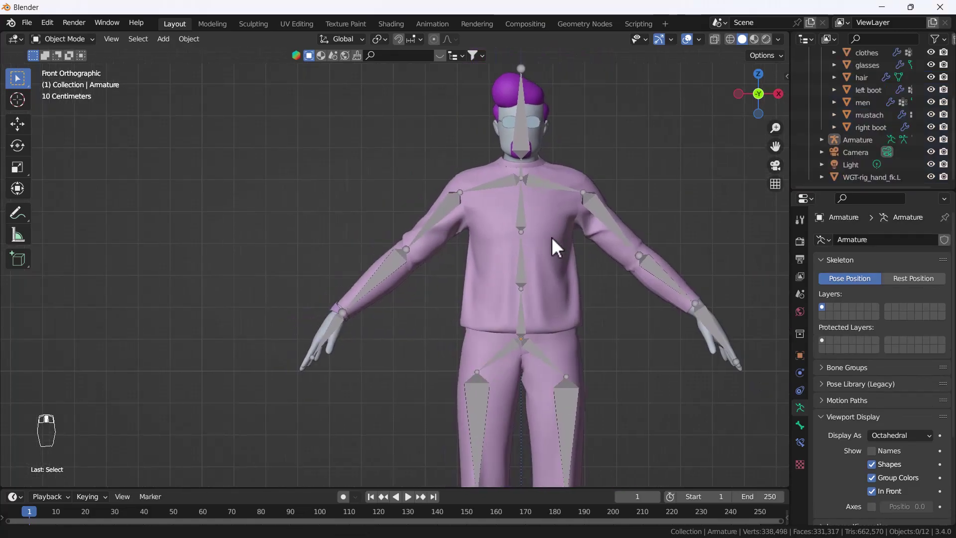
scroll(461, 214, up, 4)
Select the body mesh 'men' and the armature, and hide everything else.
shift+middle_drag(461, 215, 490, 222)
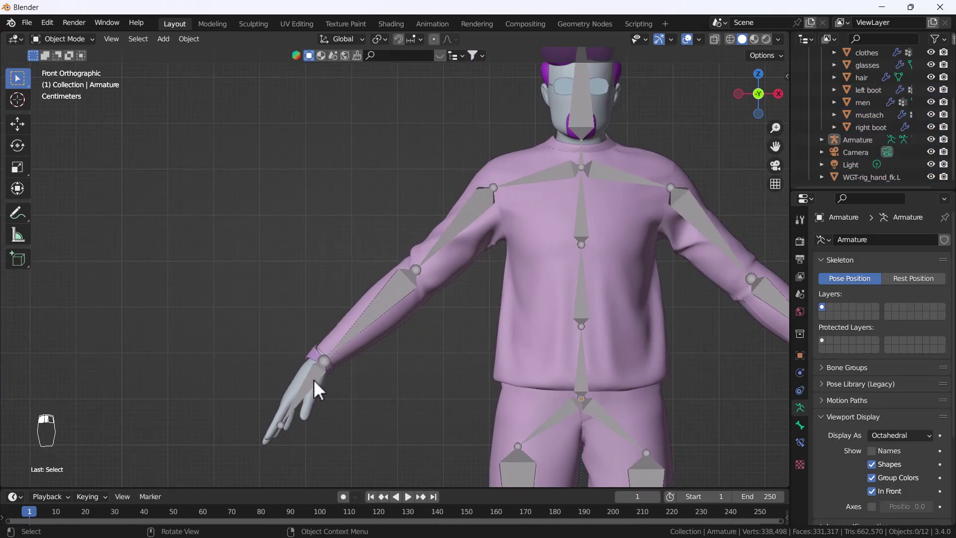
click(399, 289)
shift+click(458, 228)
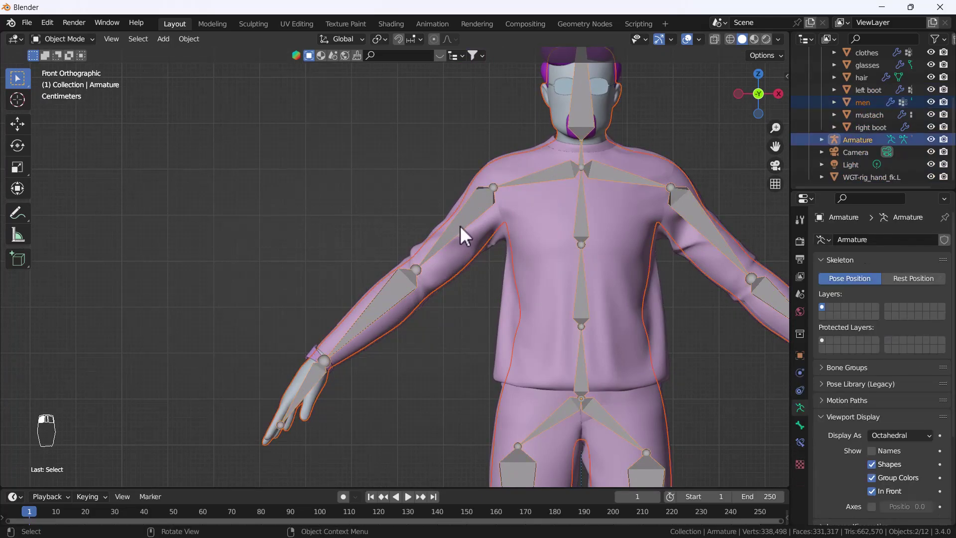
key(shift+h)
Switch the armature into Pose Mode.
scroll(461, 225, down, 3)
scroll(528, 234, up, 4)
middle_drag(501, 250, 587, 244)
click(74, 42)
click(68, 82)
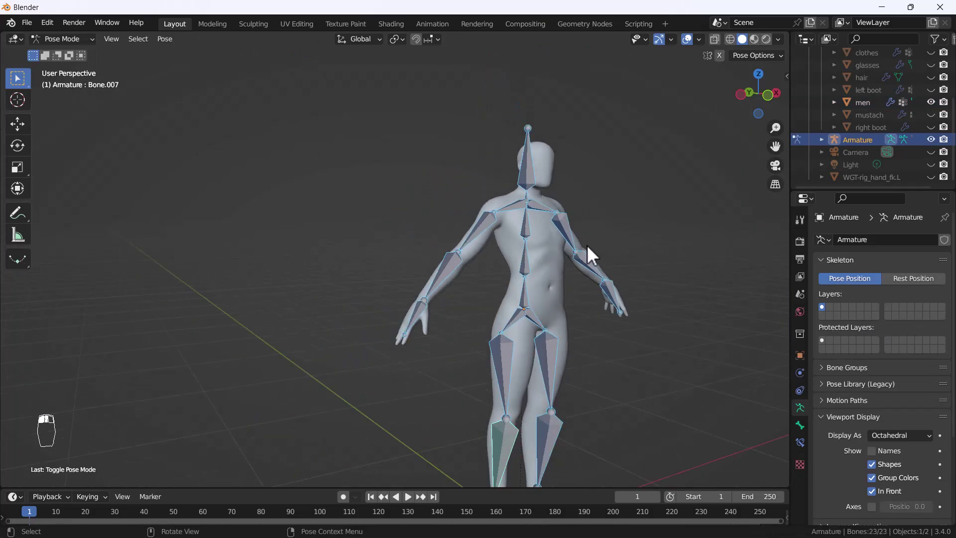
Rotate the left (Bone.015) and right (Bone.017) upper-arm bones with the Rotate tool.
middle_drag(521, 250, 470, 281)
scroll(533, 246, up, 2)
click(488, 208)
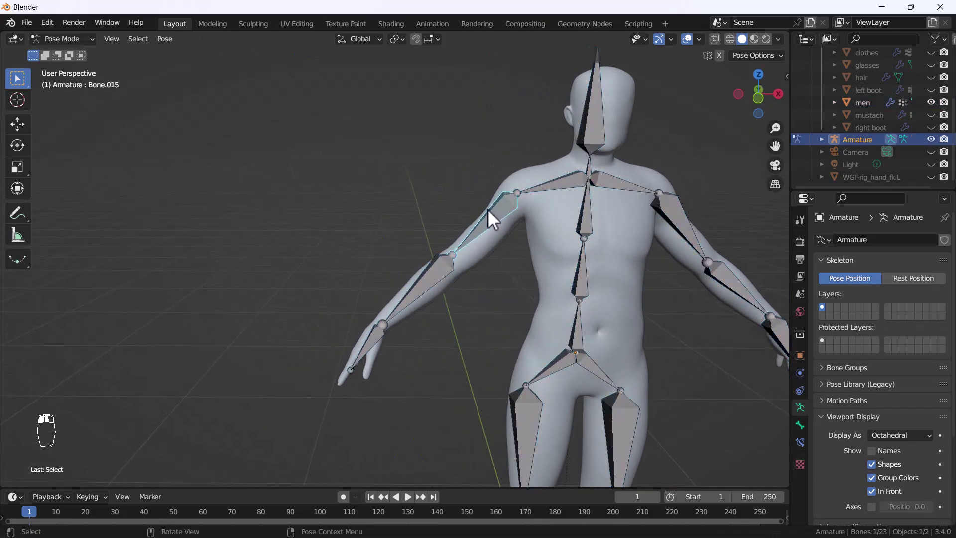
click(19, 146)
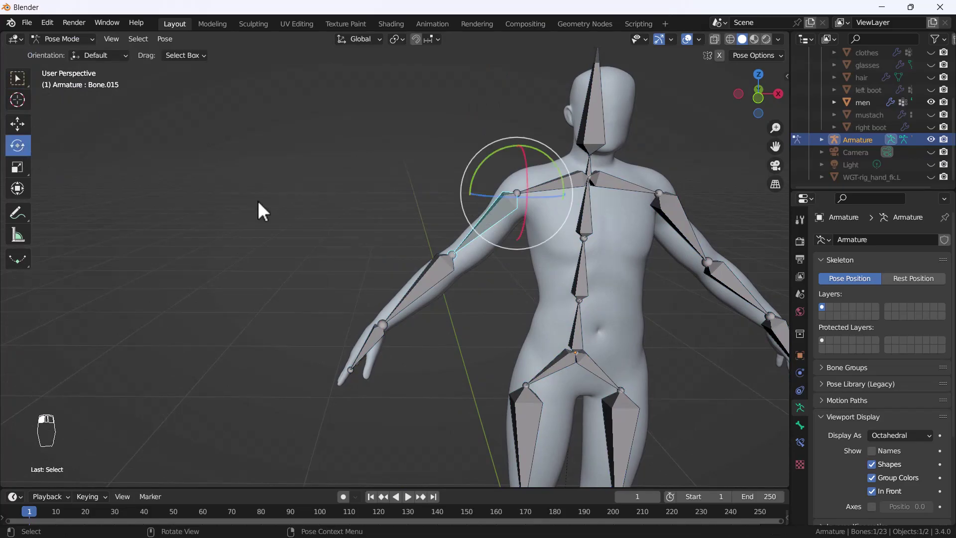
drag(494, 154, 513, 173)
middle_drag(513, 171, 586, 223)
click(613, 214)
drag(627, 155, 642, 144)
Bend the shin bone Bone.007 at the knee to test leg deformation.
scroll(621, 239, down, 4)
middle_drag(621, 239, 579, 315)
scroll(579, 316, up, 3)
shift+middle_drag(512, 380, 556, 301)
click(512, 228)
scroll(553, 183, down, 2)
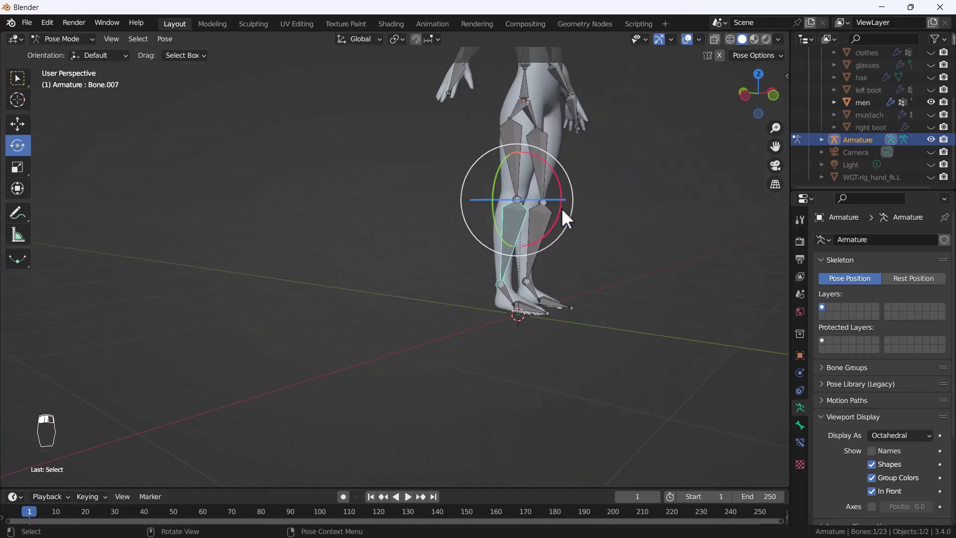
scroll(562, 205, down, 2)
mouse_move(563, 189)
mouse_down()
mouse_move(523, 254)
mouse_move(572, 188)
mouse_up()
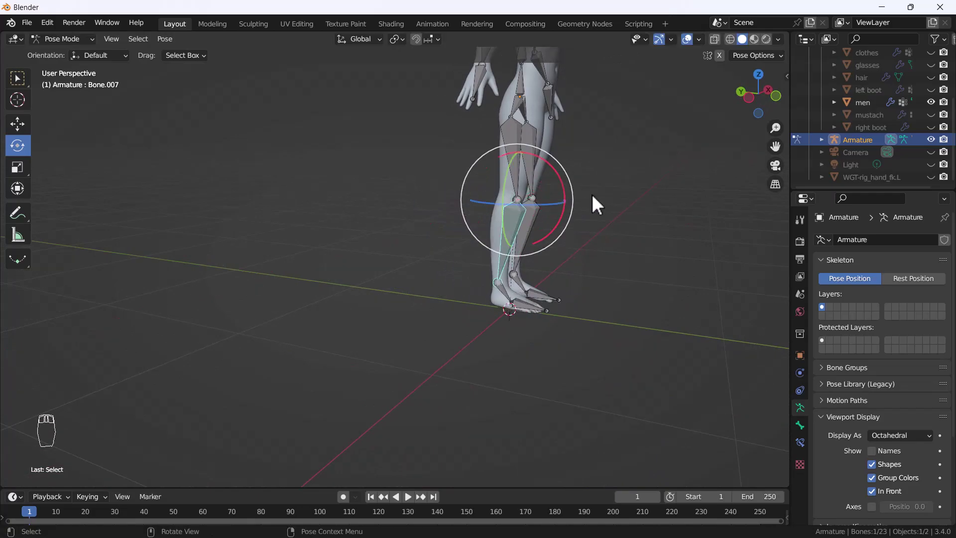
Switch to the Front orthographic view and frame the whole body.
key(grave)
click(499, 175)
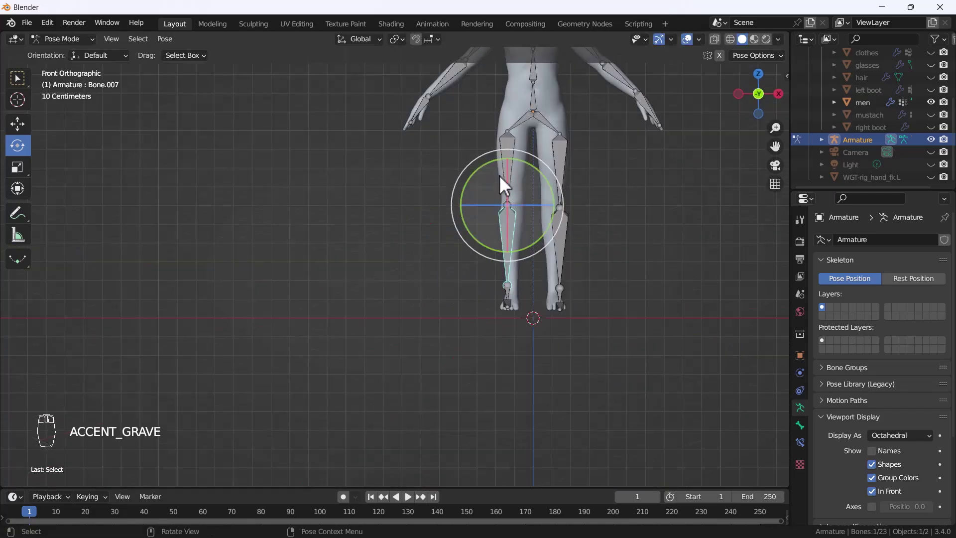
shift+middle_drag(507, 202, 517, 319)
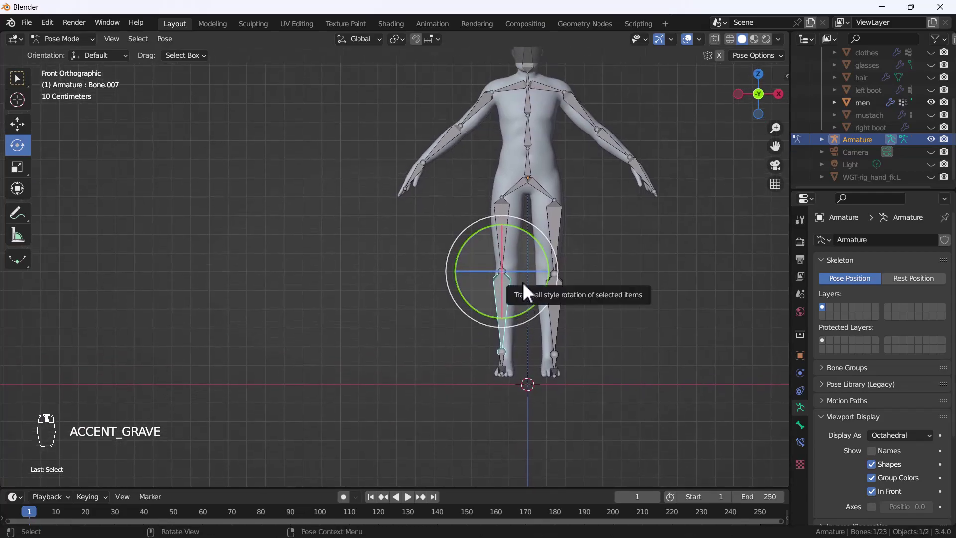
shift+middle_drag(525, 280, 520, 327)
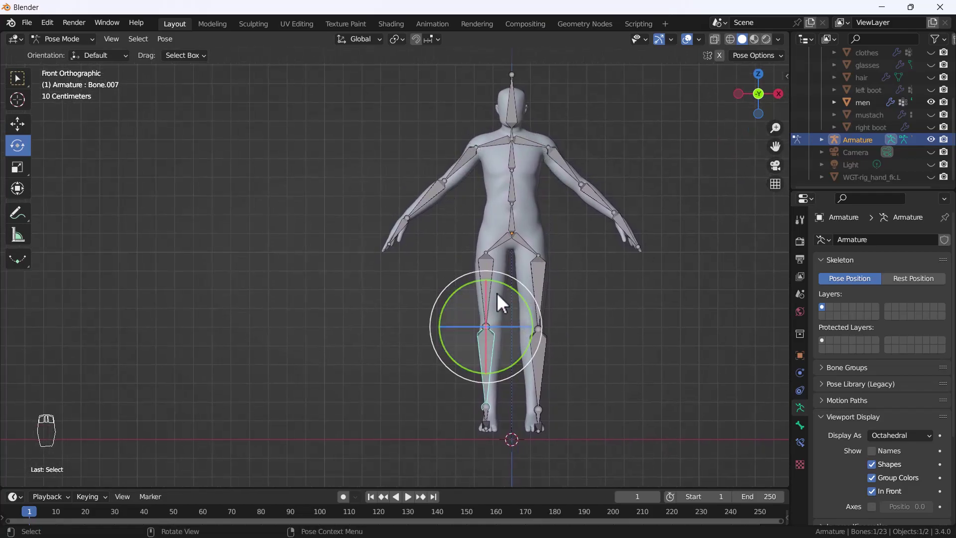